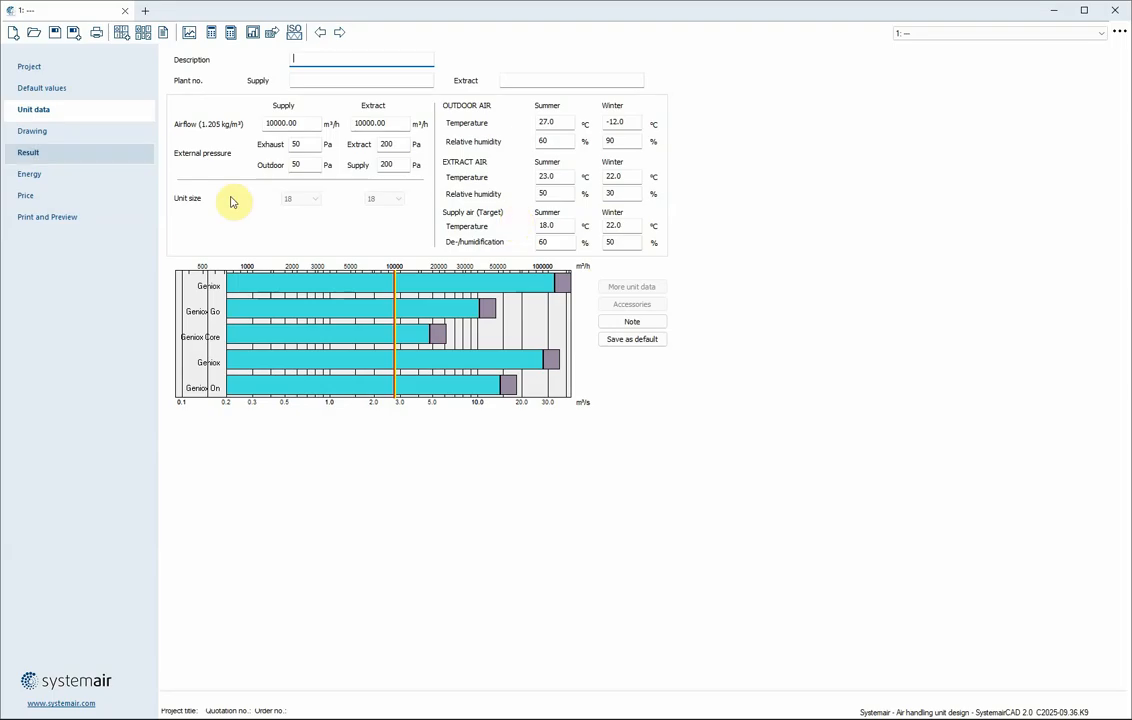
# Create a Geniox air handling unit with 10000 m³/h airflow, selecting unit size 18
pyautogui.click(24, 139)
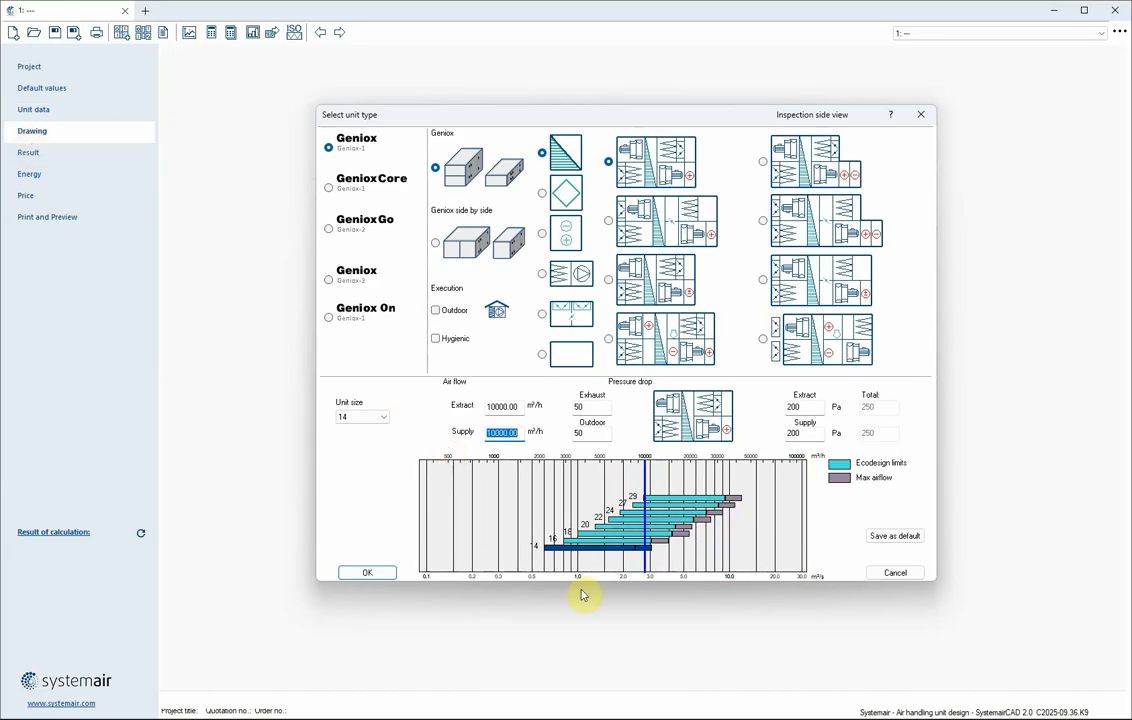
pyautogui.click(601, 532)
pyautogui.click(352, 570)
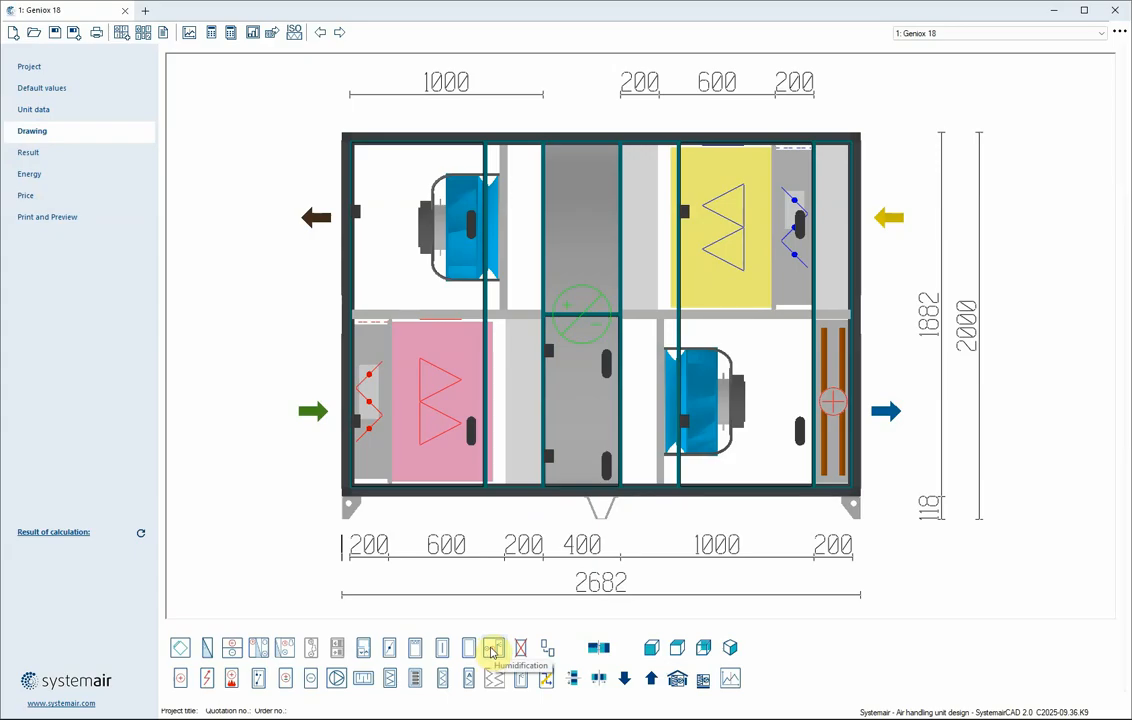
# Insert a humidification section at the supply air outlet end of the unit
pyautogui.click(492, 650)
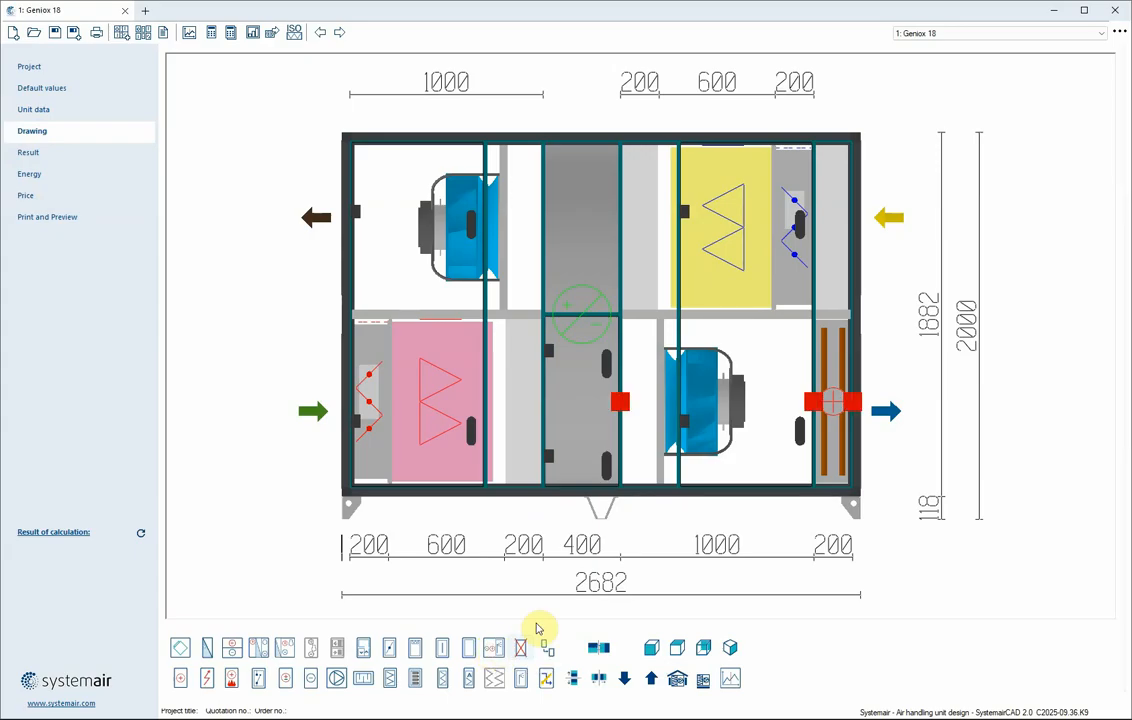
pyautogui.click(855, 401)
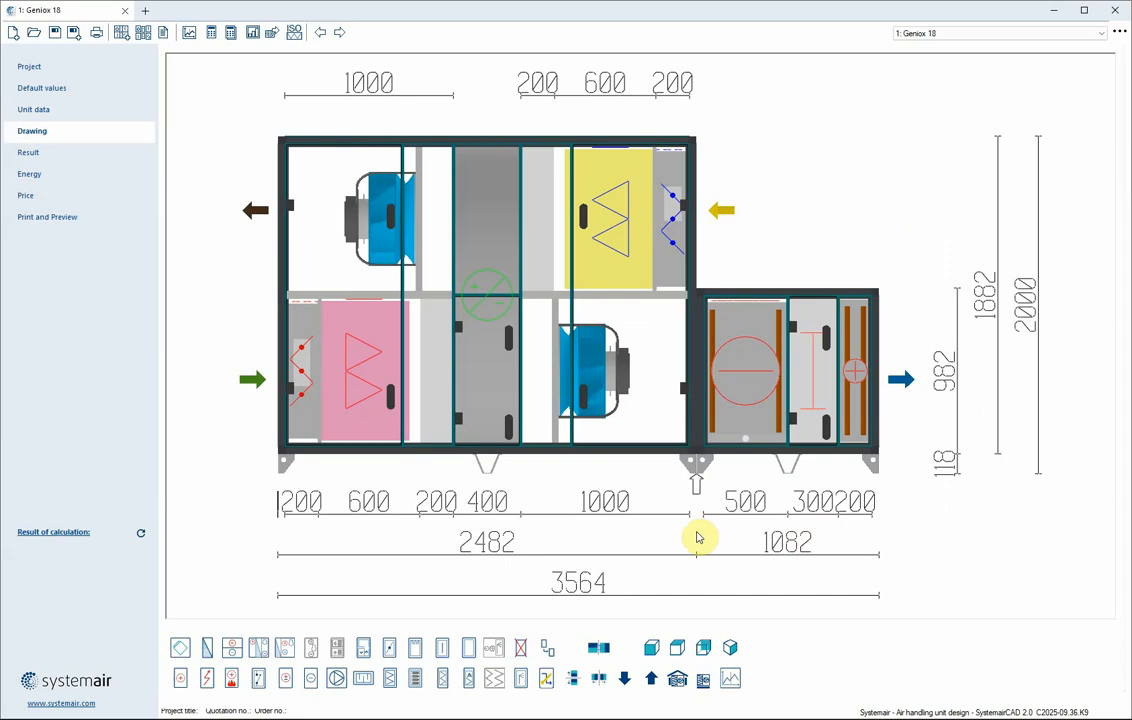
# Open the humidification section's settings and accept them with dehumidification only
pyautogui.click(754, 404)
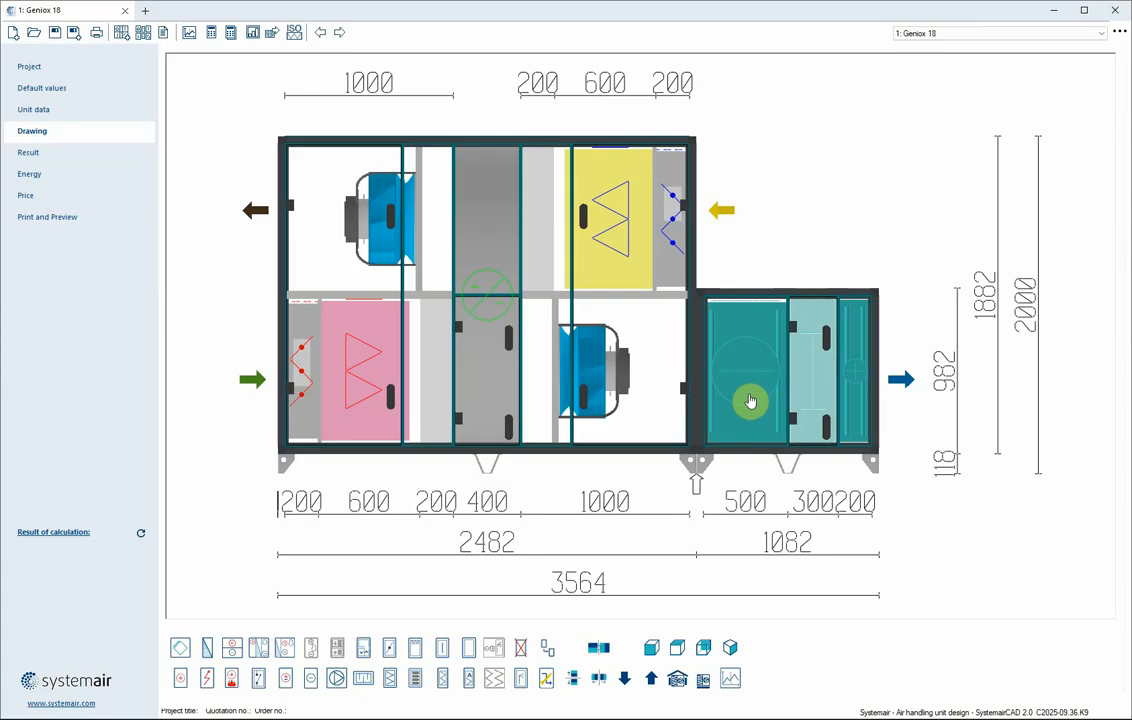
pyautogui.doubleClick(754, 403)
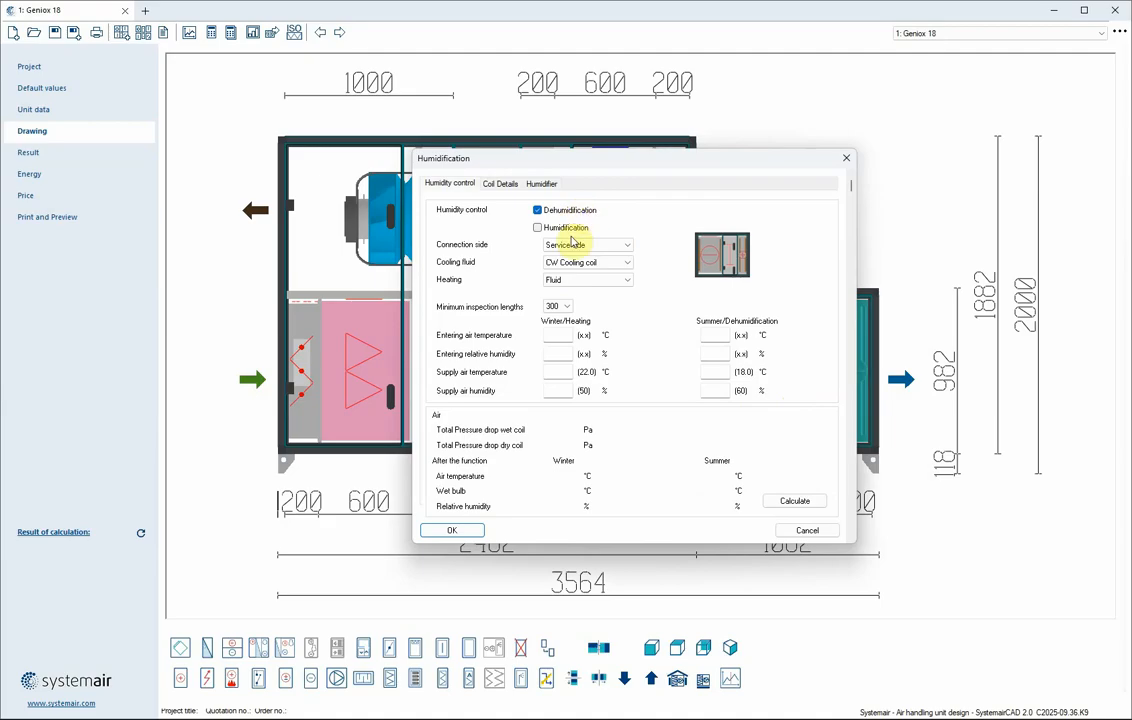
pyautogui.click(476, 531)
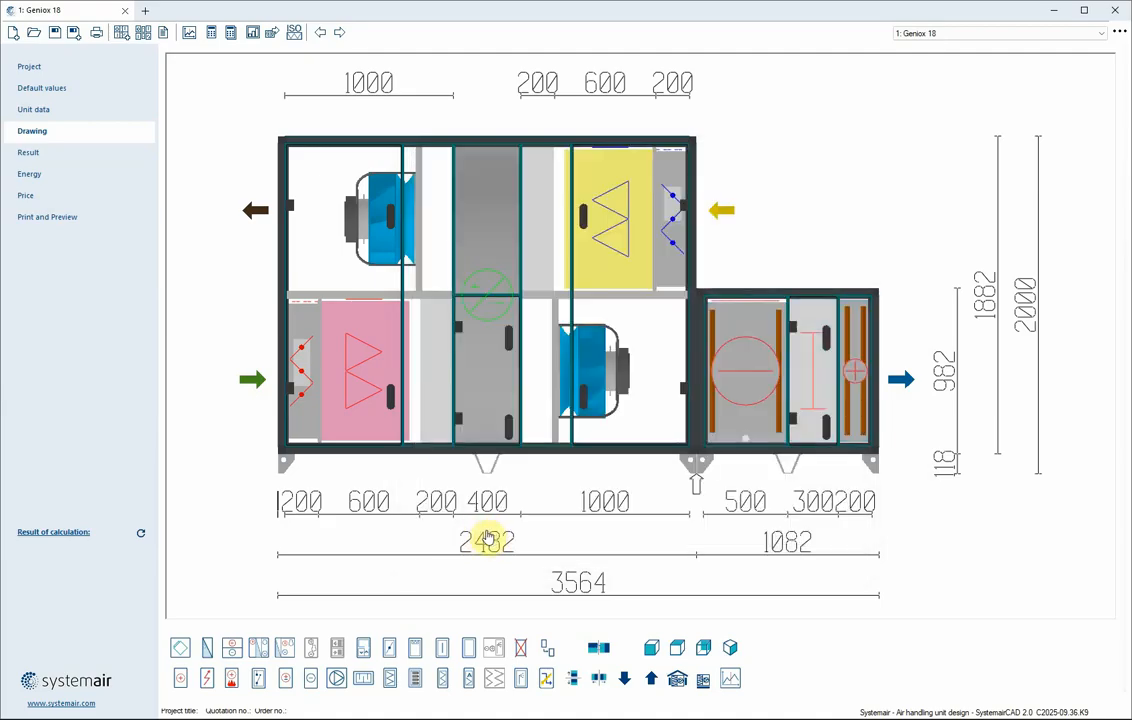
# Review the unit's calculation results and return to the drawing
pyautogui.click(29, 155)
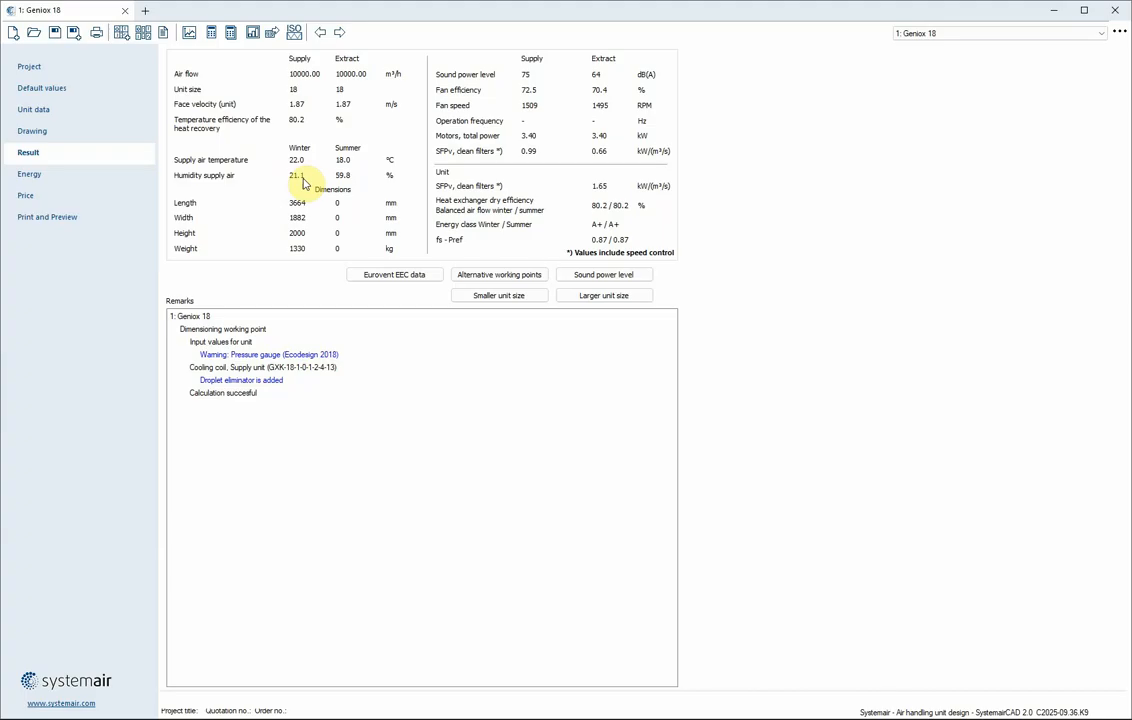
pyautogui.click(32, 132)
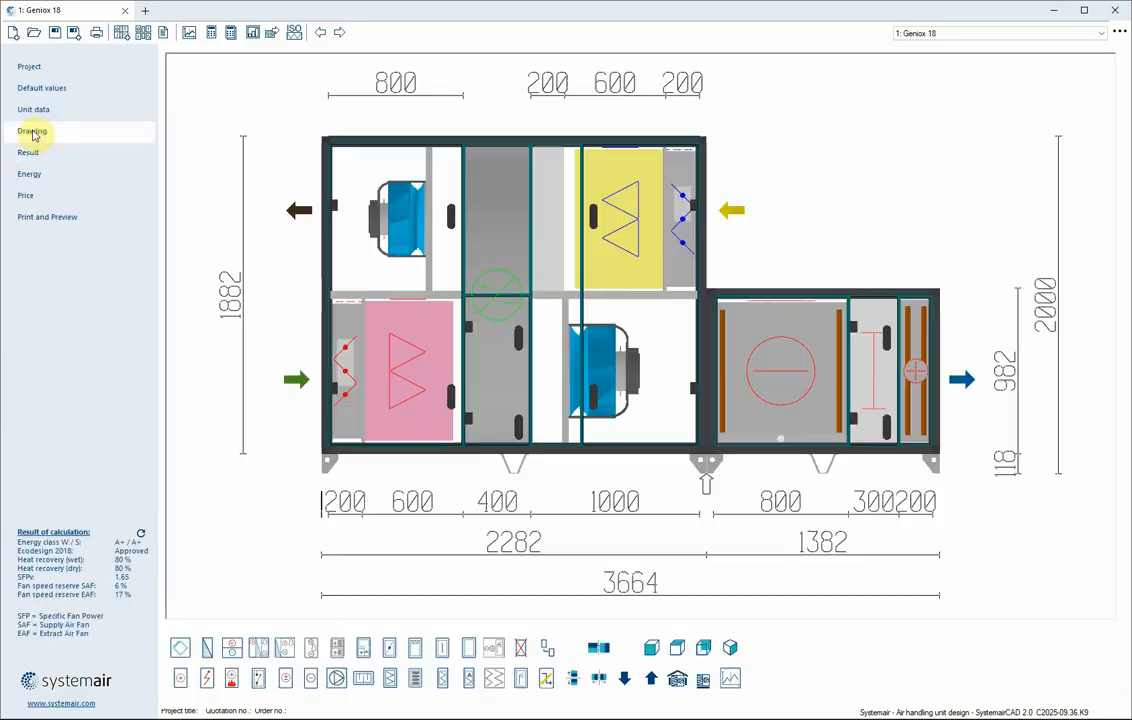
# Enable humidification in addition to dehumidification in the humidification section's settings
pyautogui.doubleClick(797, 374)
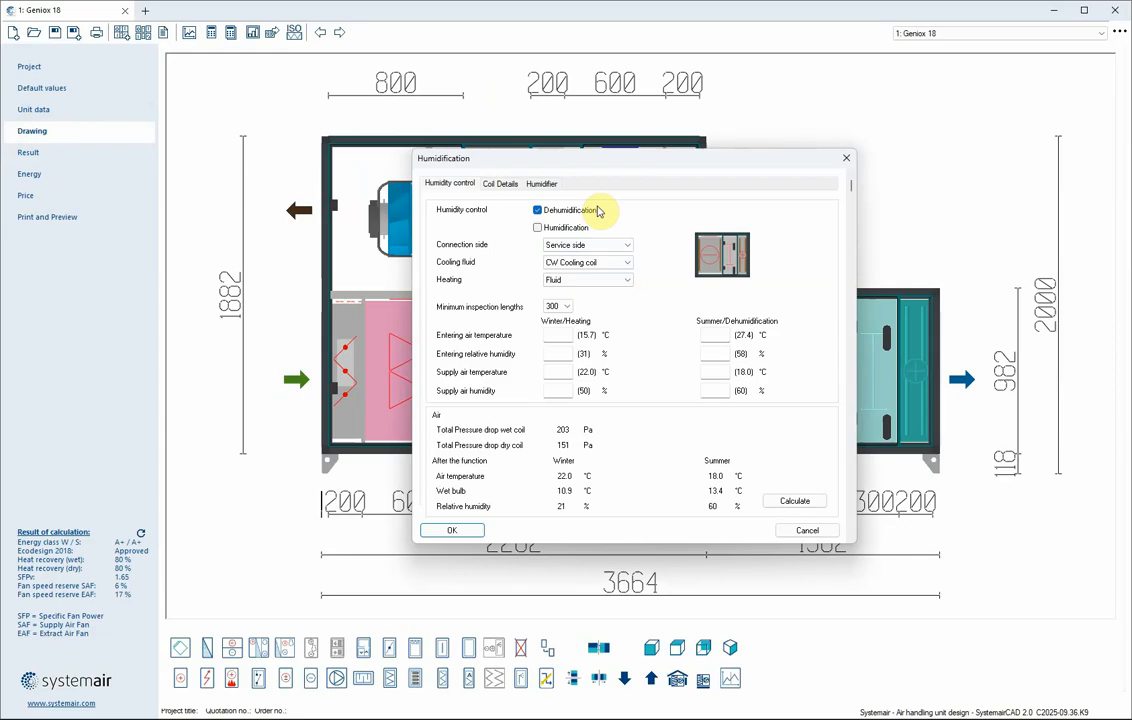
pyautogui.click(538, 228)
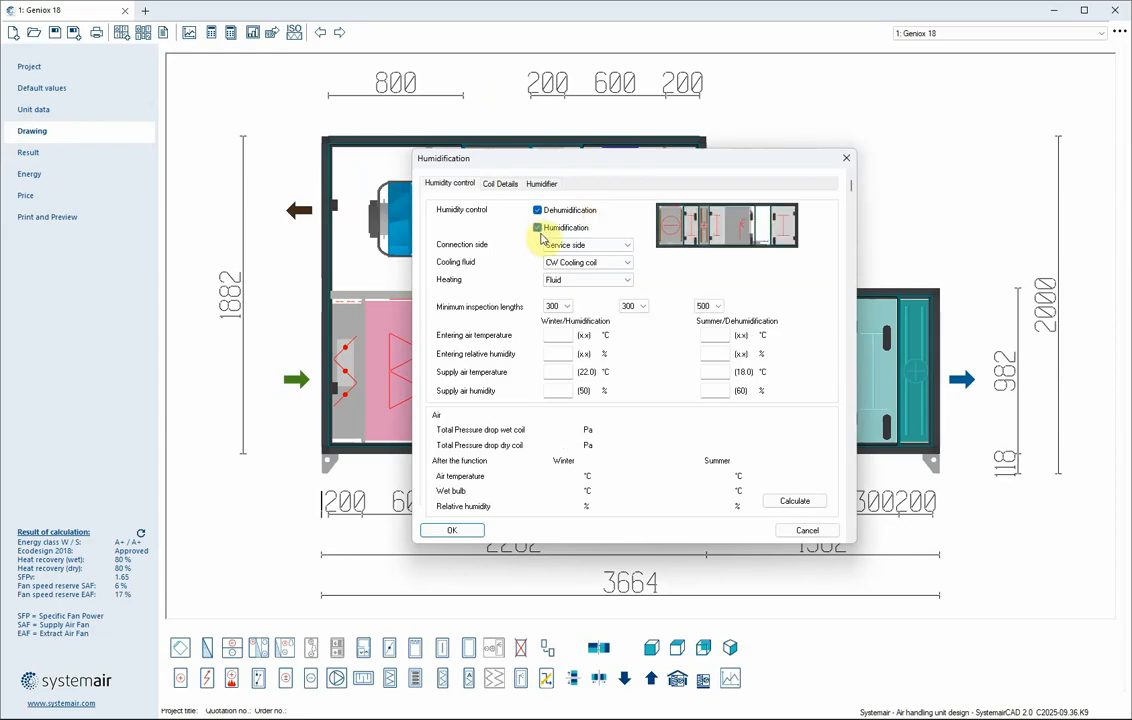
pyautogui.click(472, 457)
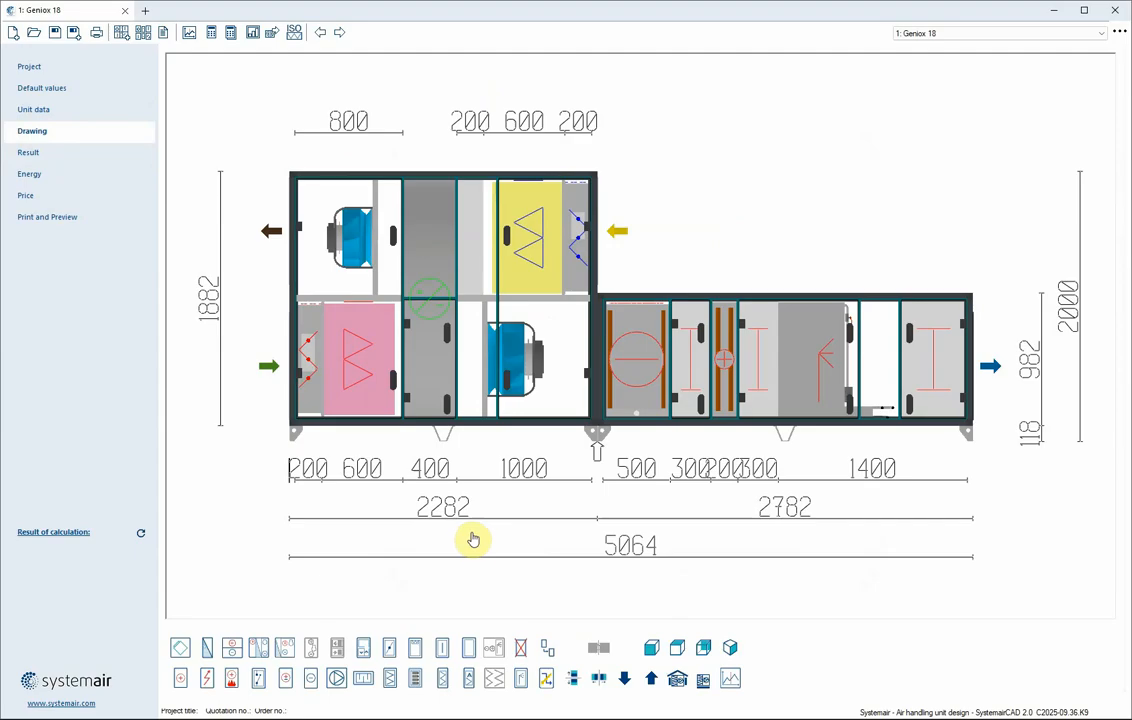
# Insert a control system section at the extract air inlet and review its flow chart
pyautogui.click(259, 679)
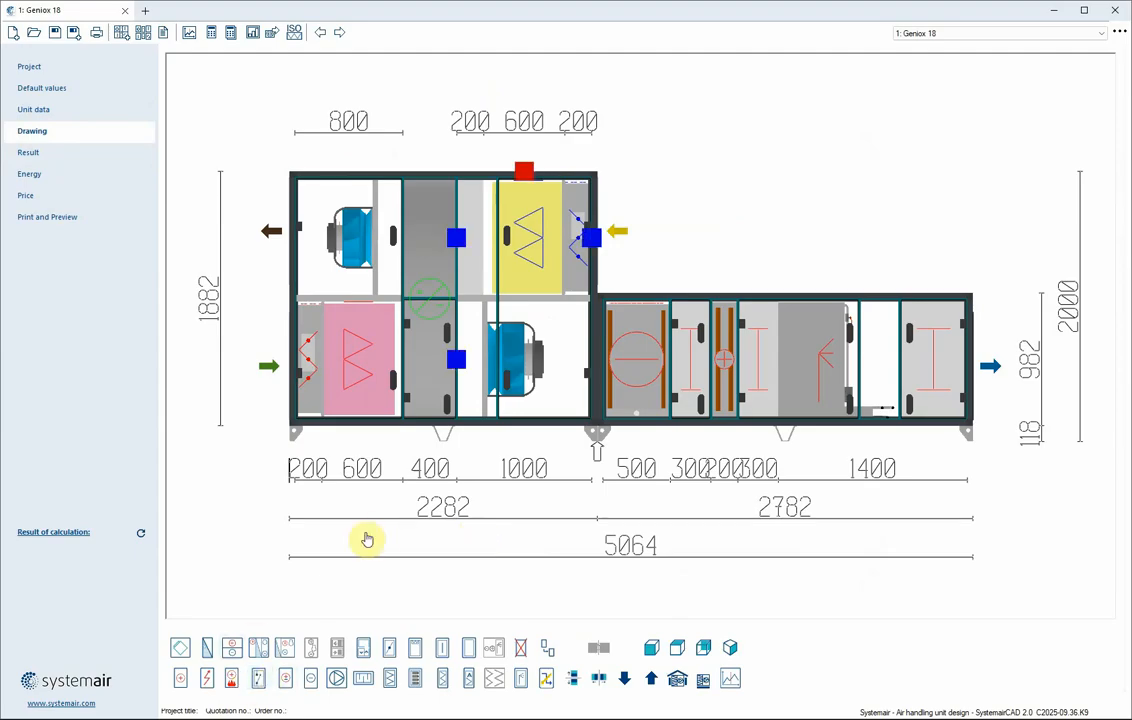
pyautogui.click(595, 243)
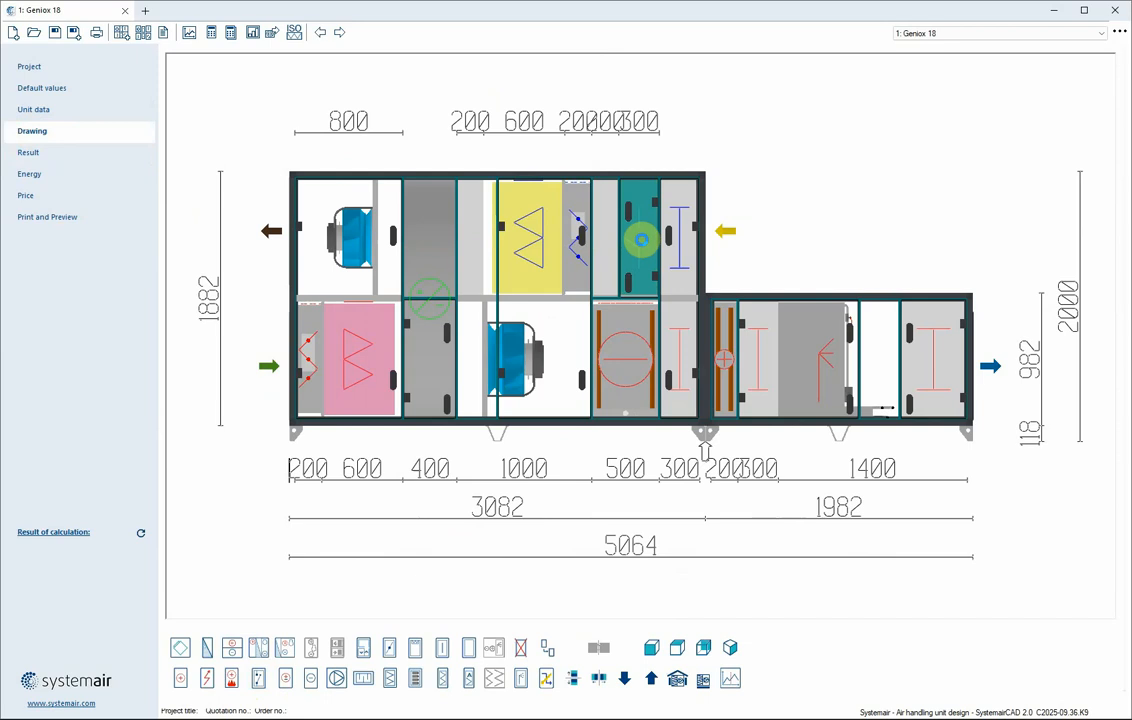
pyautogui.doubleClick(643, 245)
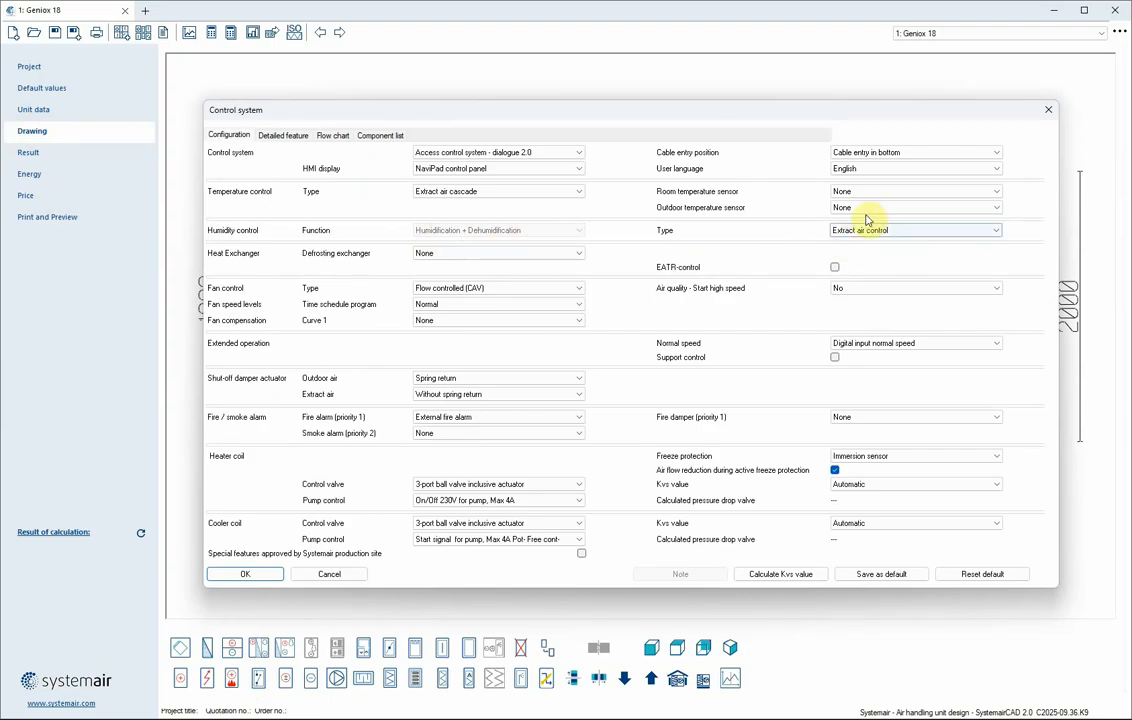
pyautogui.click(333, 135)
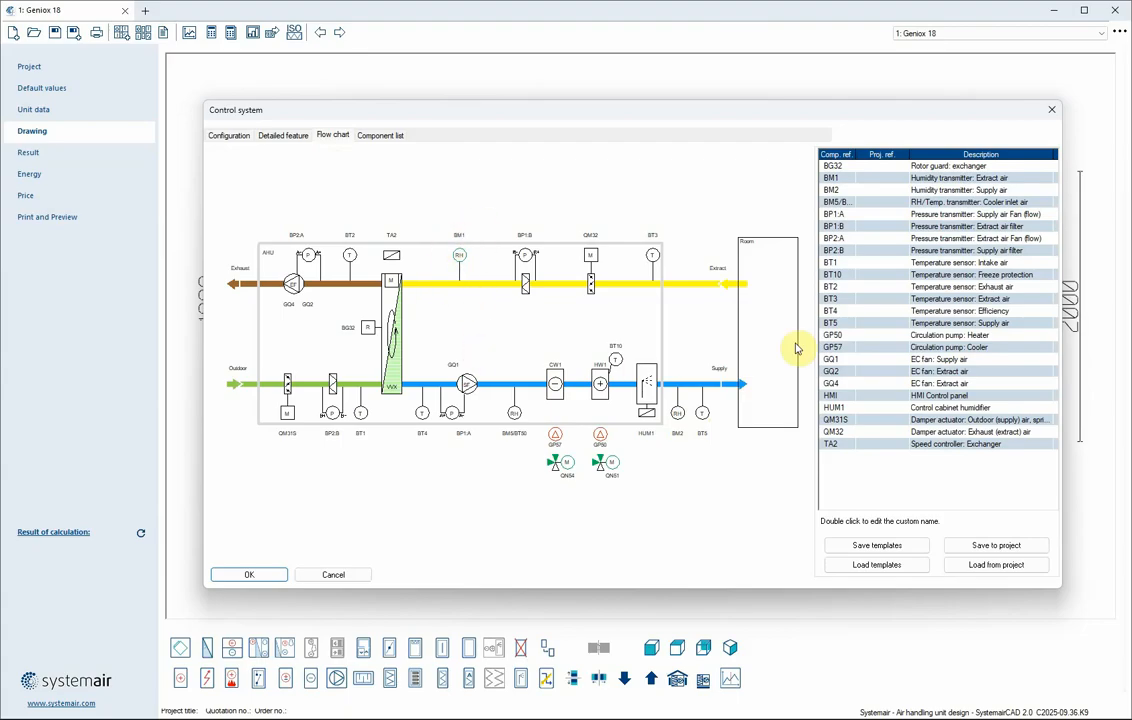
pyautogui.click(246, 576)
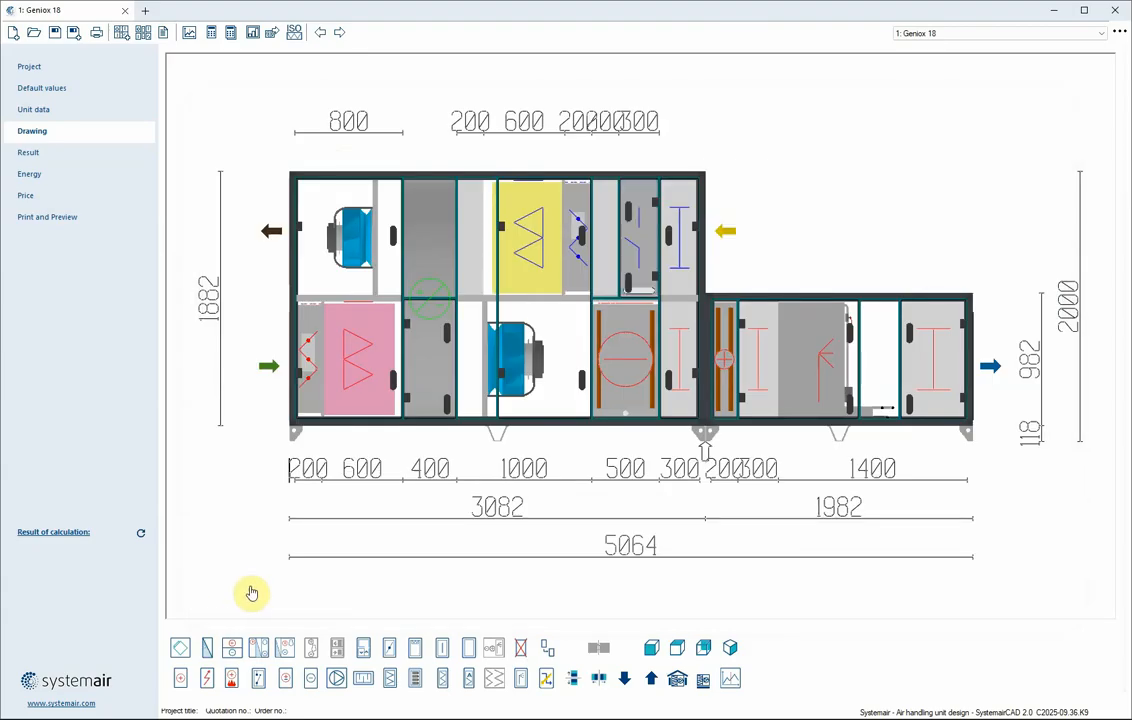
# Review the calculation results, drawing, unit data and default values of the unit
pyautogui.click(48, 155)
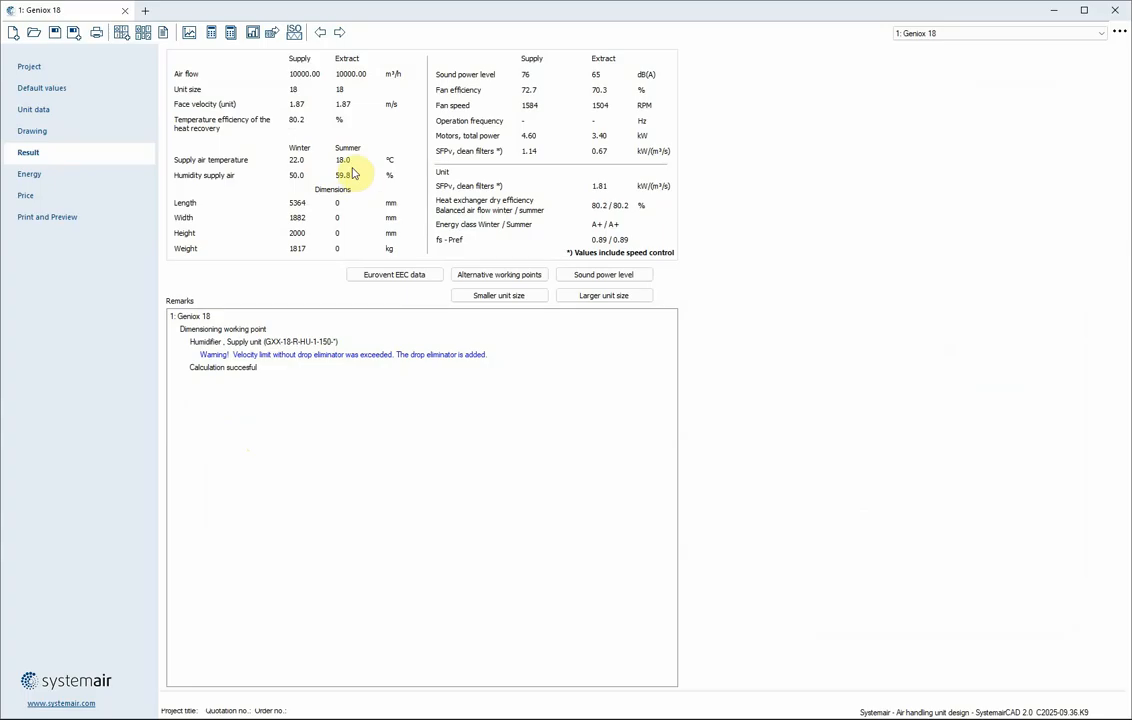
pyautogui.click(64, 130)
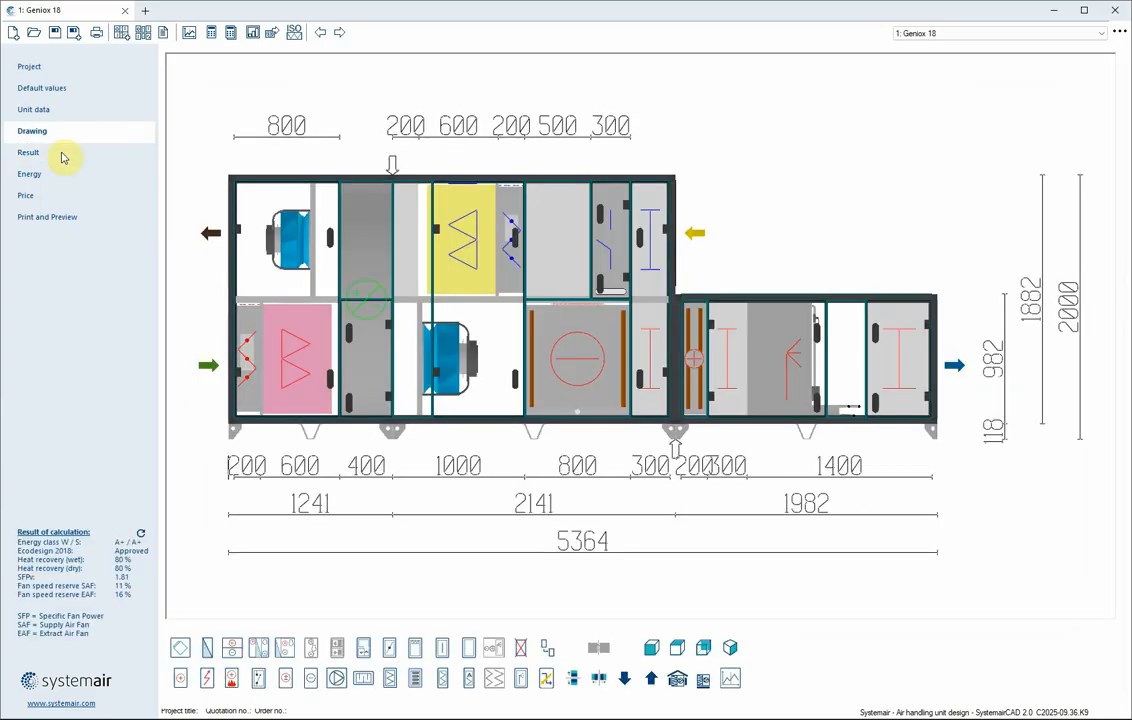
pyautogui.click(596, 331)
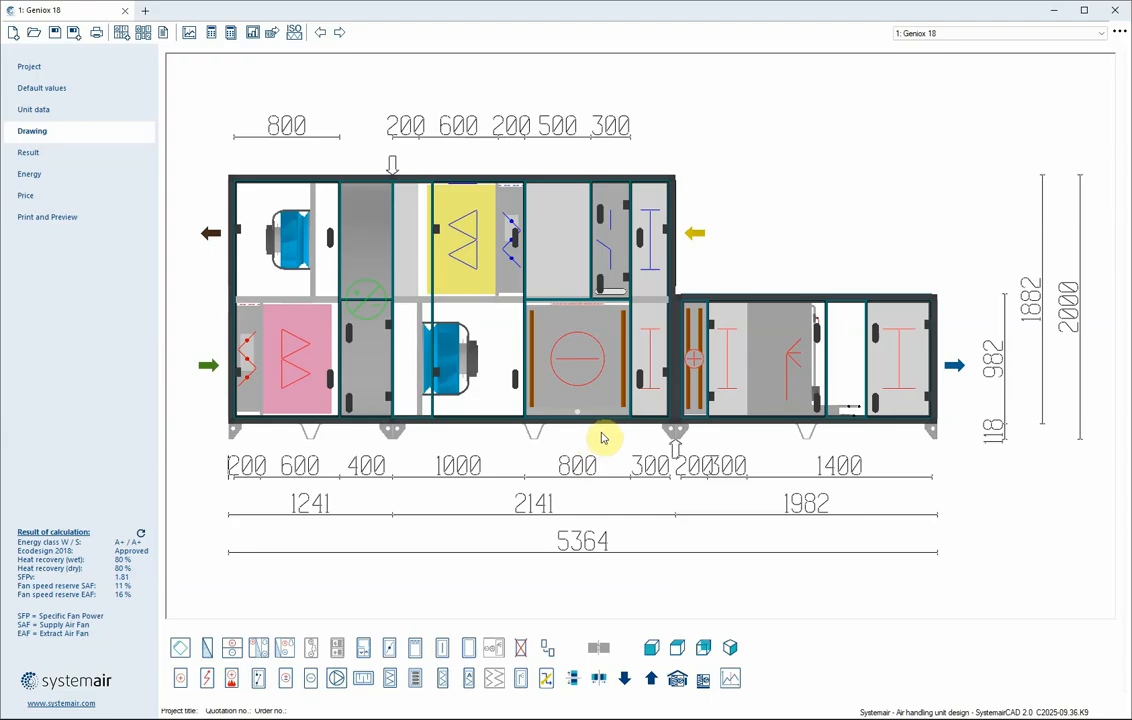
pyautogui.click(78, 111)
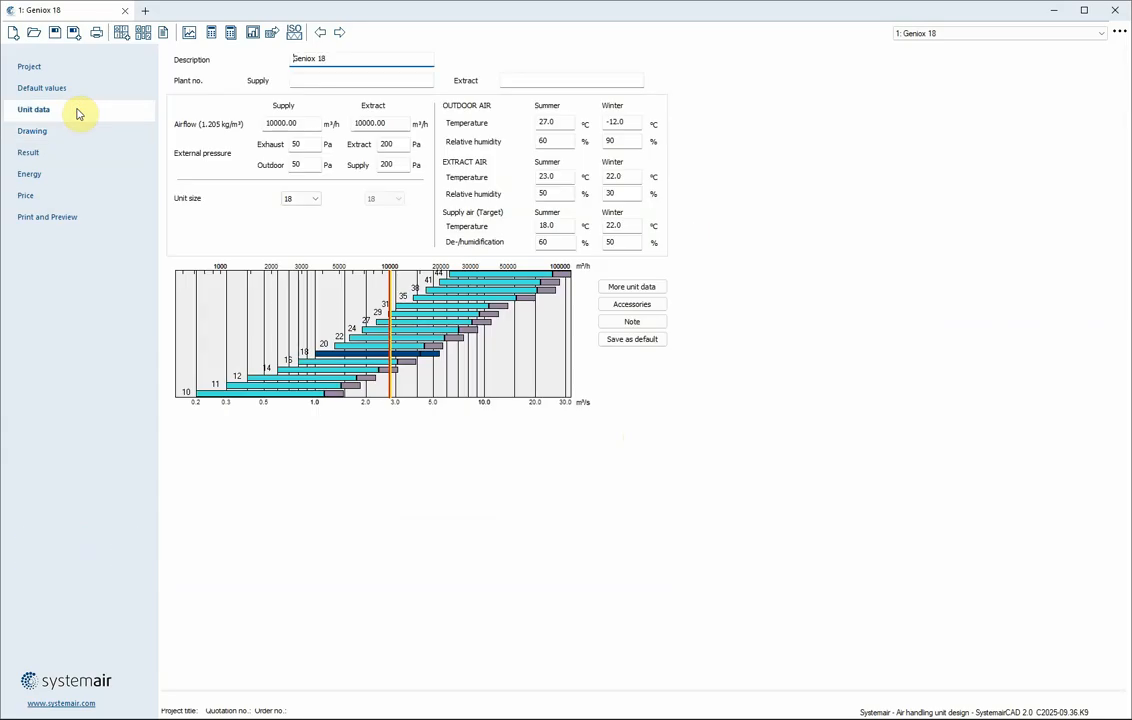
pyautogui.click(78, 92)
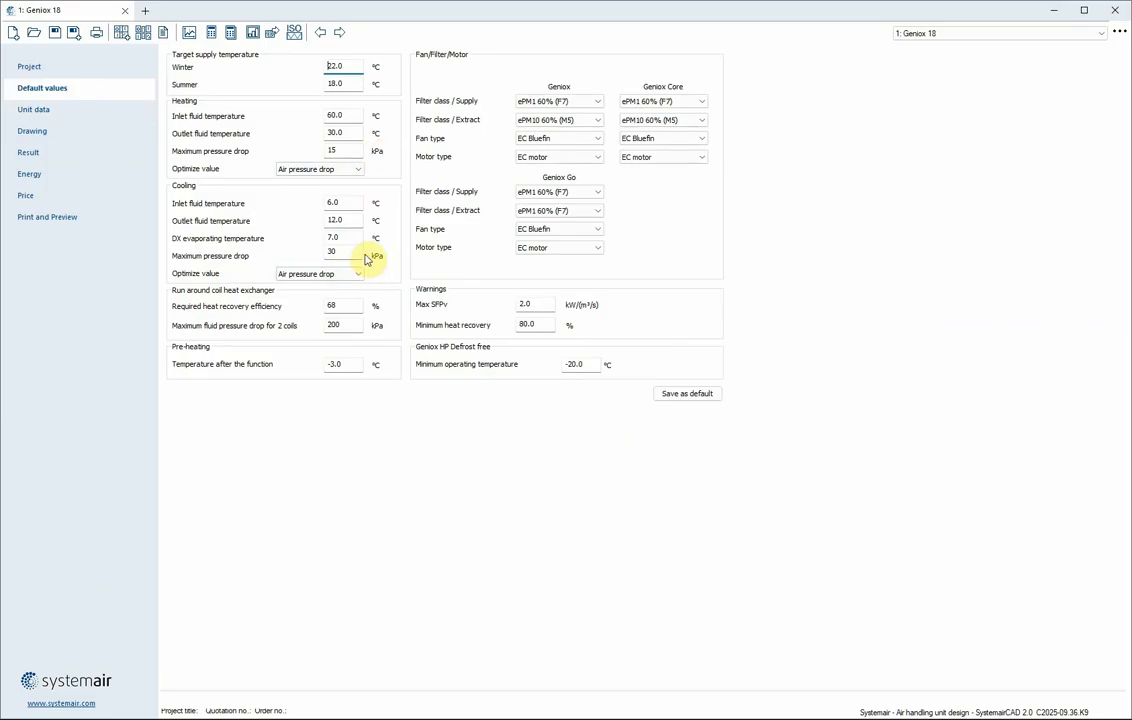
# Create a second Geniox unit with 30000 m³/h supply and extract airflow, selecting unit size 31
pyautogui.click(121, 32)
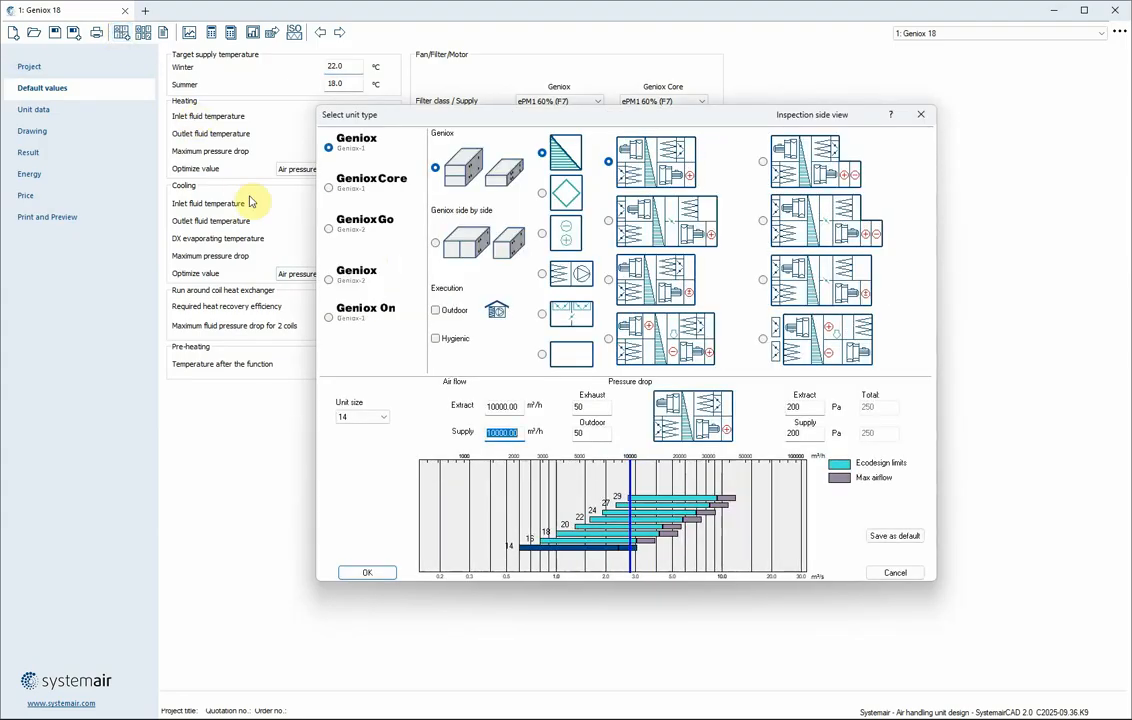
pyautogui.write('300')
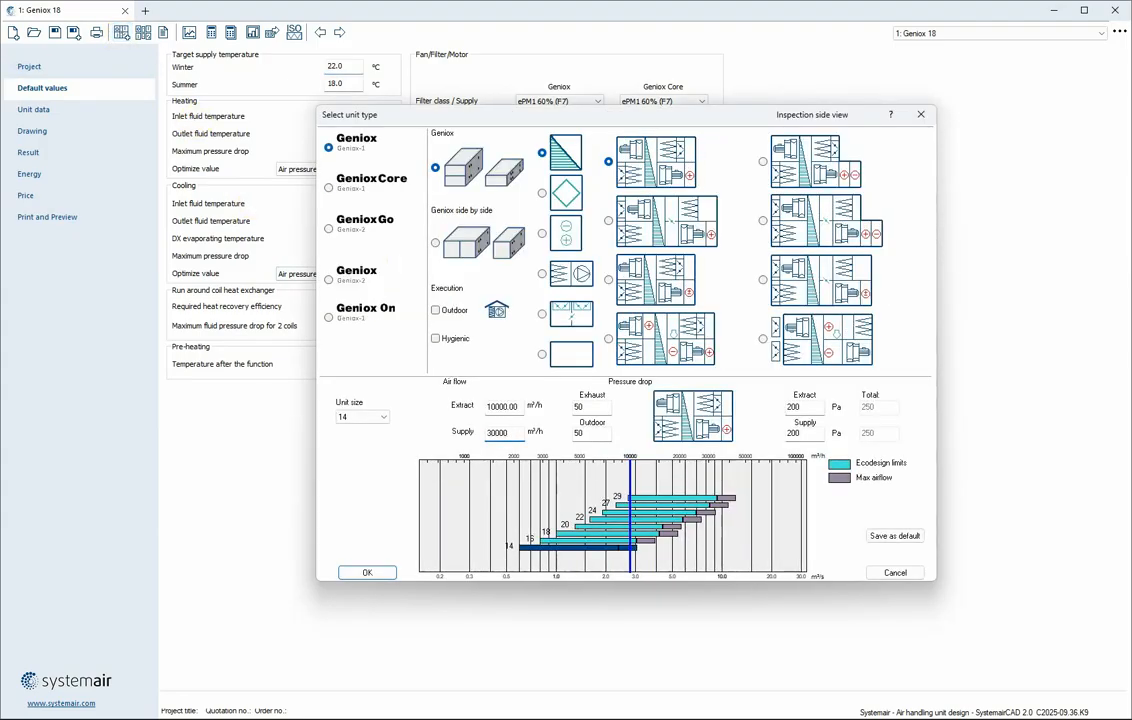
pyautogui.write('00')
pyautogui.press('Tab')
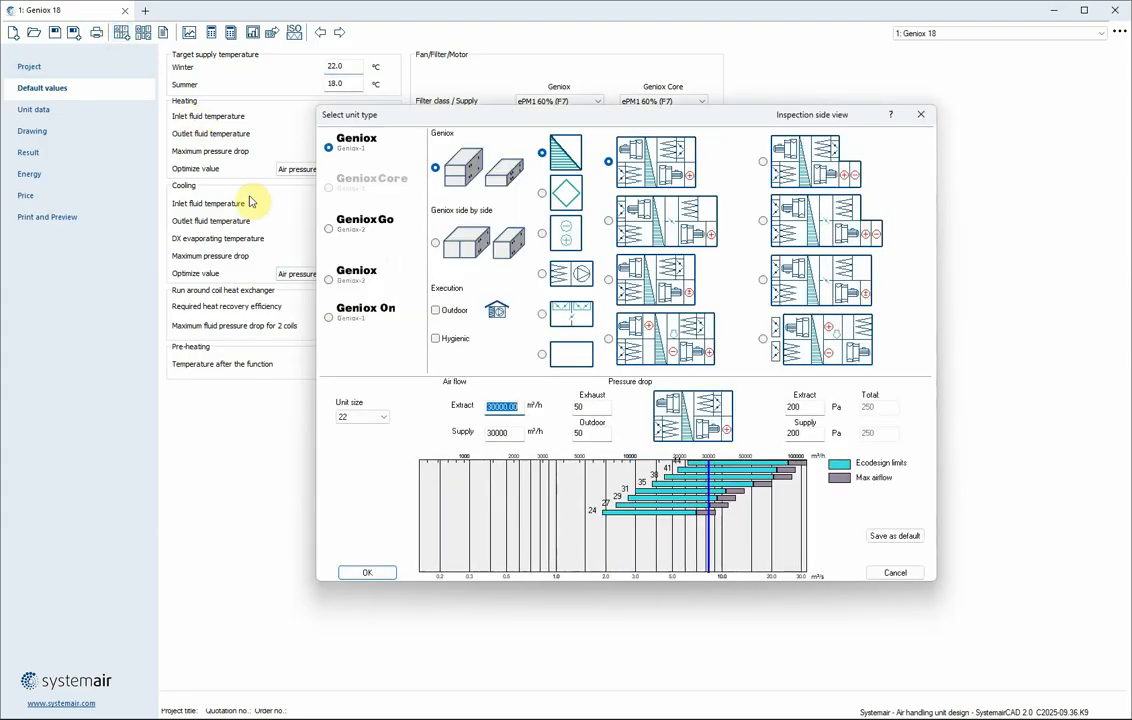
pyautogui.click(652, 489)
pyautogui.click(367, 572)
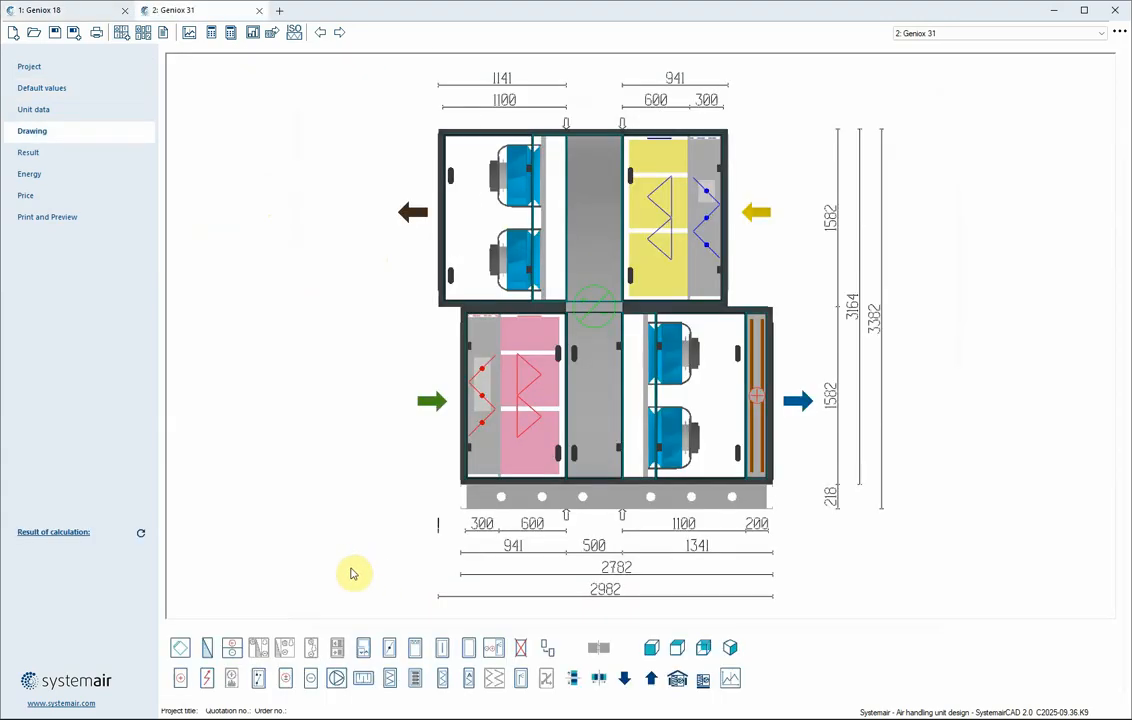
# Insert a humidification section at the second unit's supply outlet with both humidification and dehumidification enabled
pyautogui.click(494, 648)
pyautogui.click(763, 394)
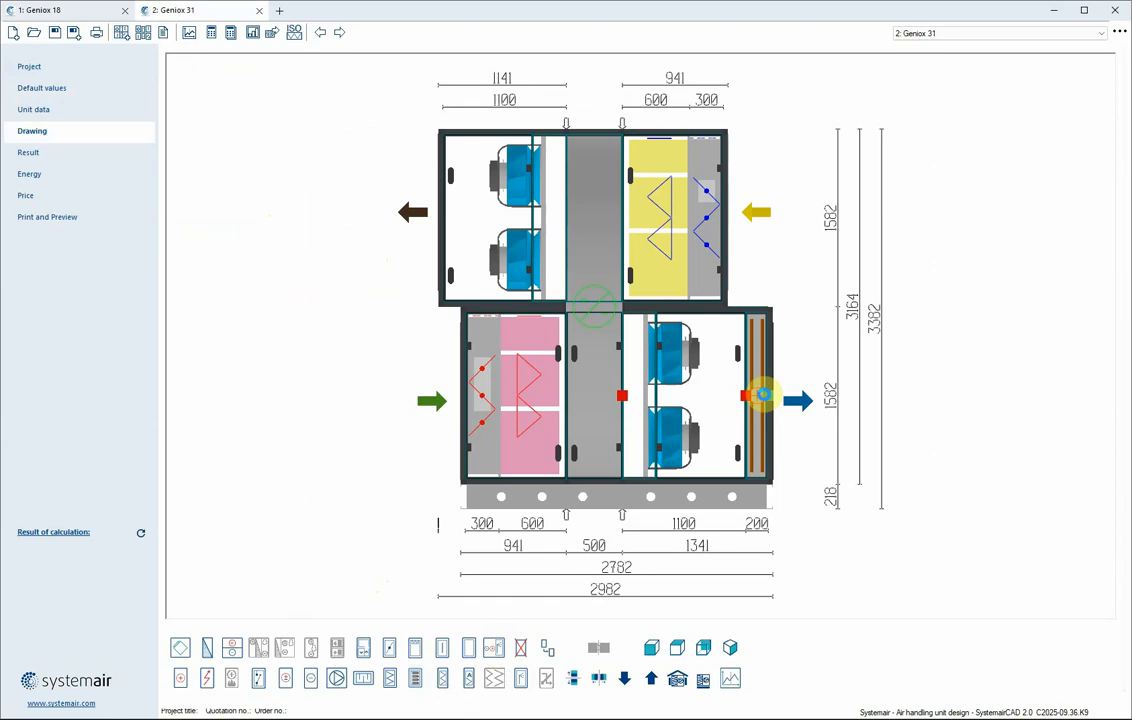
pyautogui.doubleClick(758, 399)
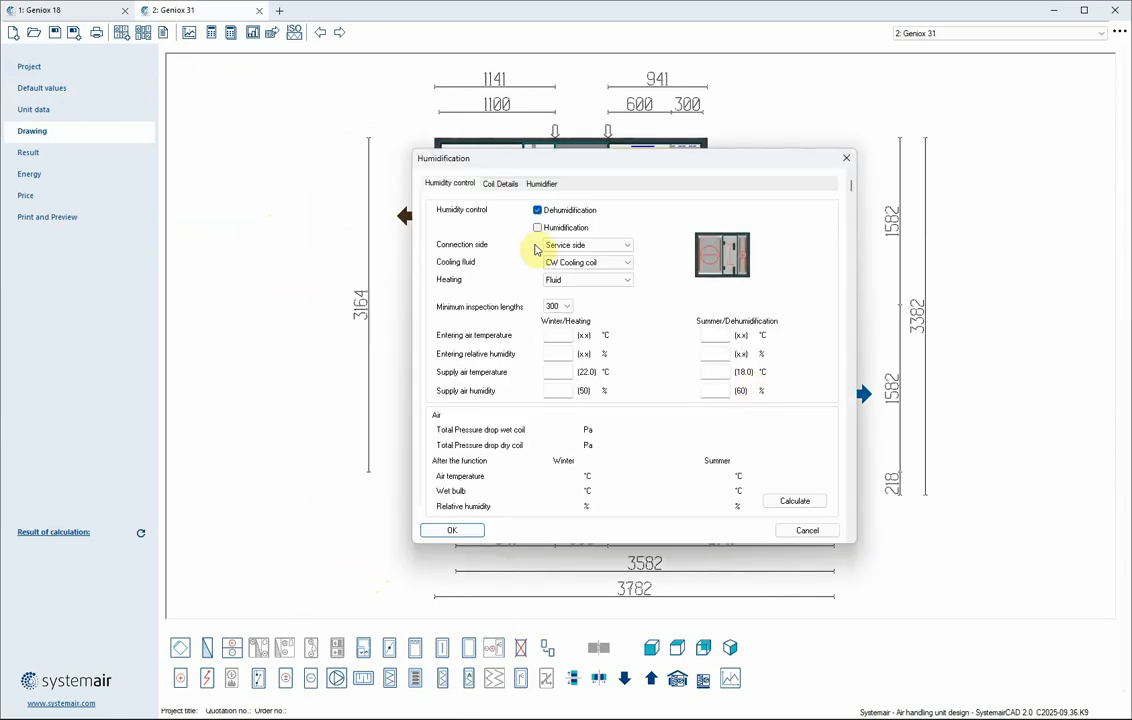
pyautogui.click(538, 227)
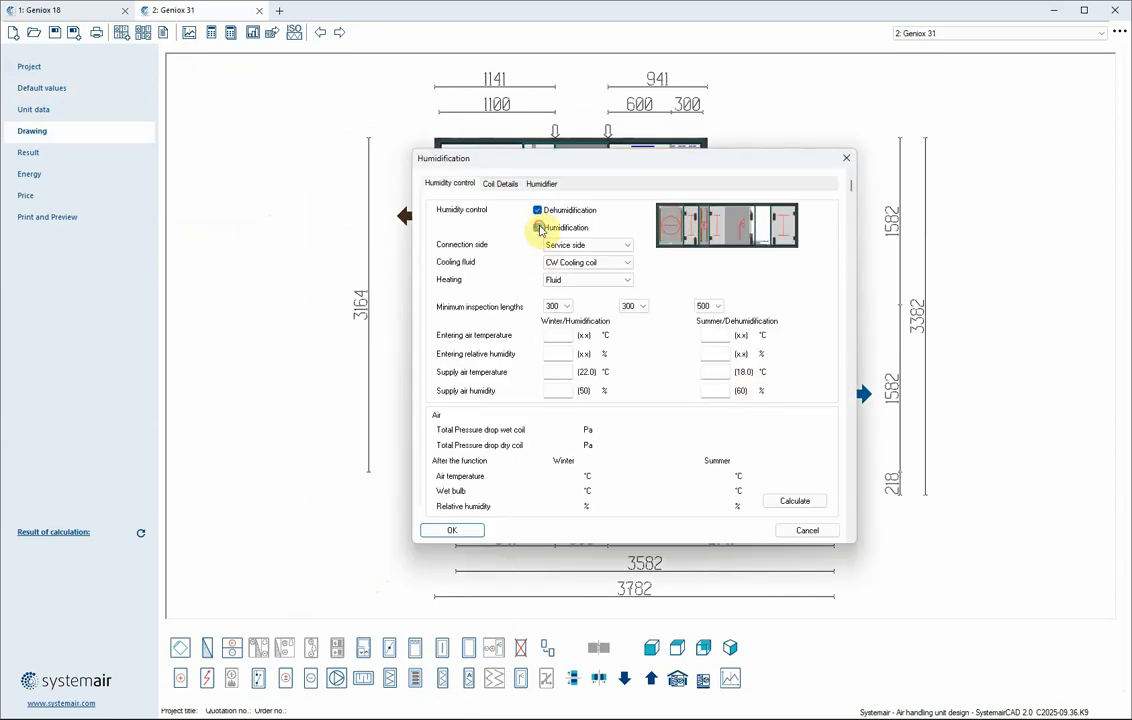
pyautogui.click(449, 530)
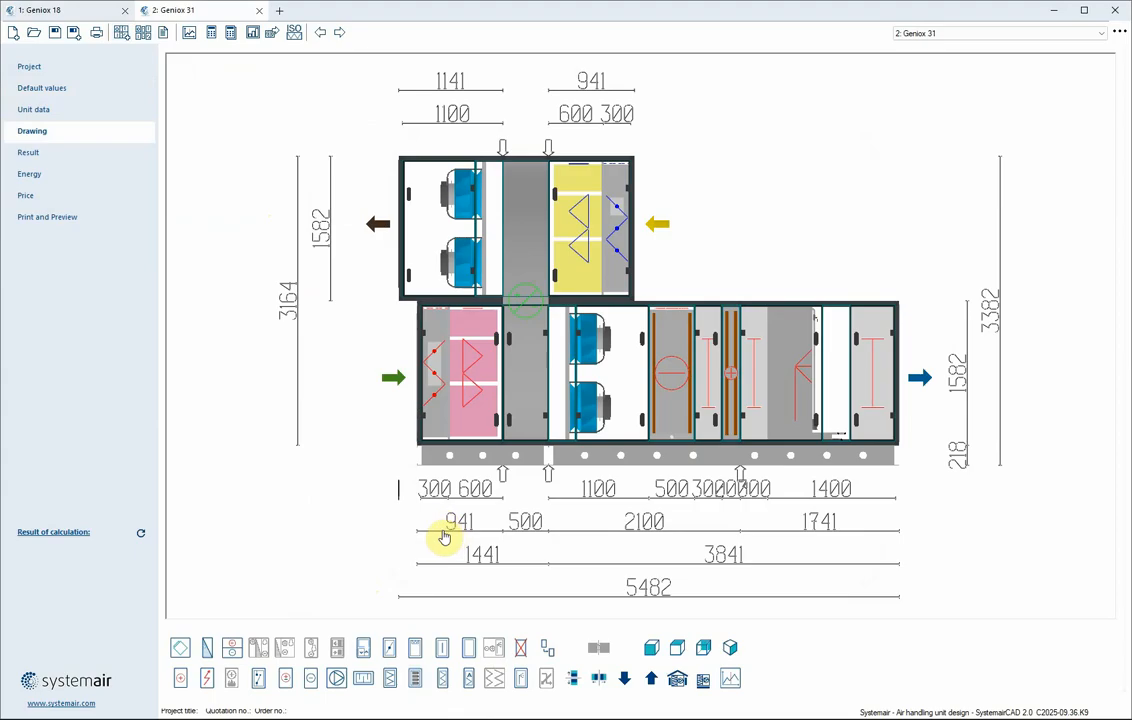
# Review the second unit's calculation results and return to the drawing
pyautogui.click(52, 153)
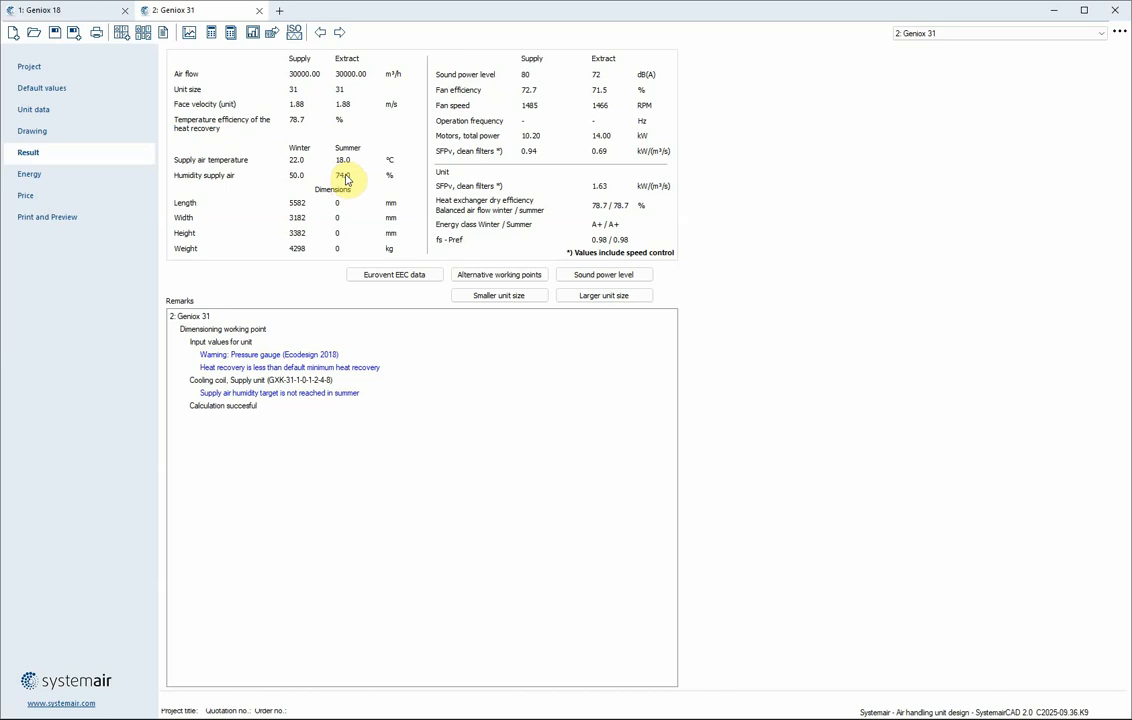
pyautogui.click(78, 130)
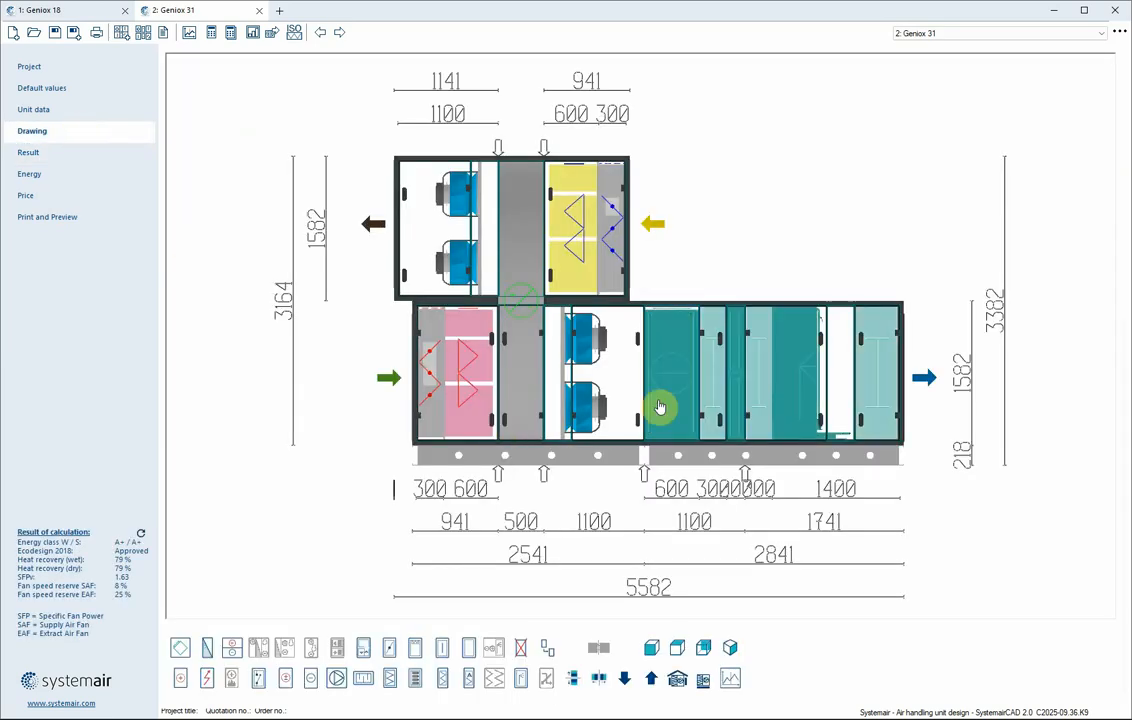
# Set the humidification section's cooling coil maximum fluid pressure drop to 75 kPa and confirm
pyautogui.doubleClick(672, 384)
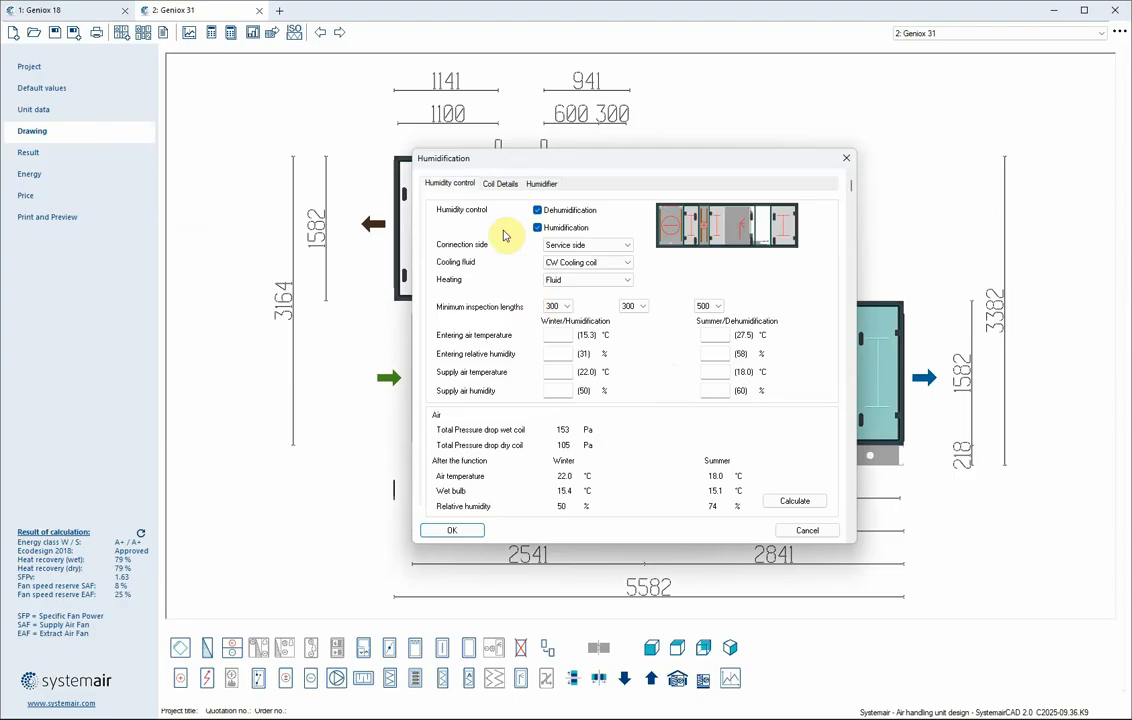
pyautogui.click(501, 185)
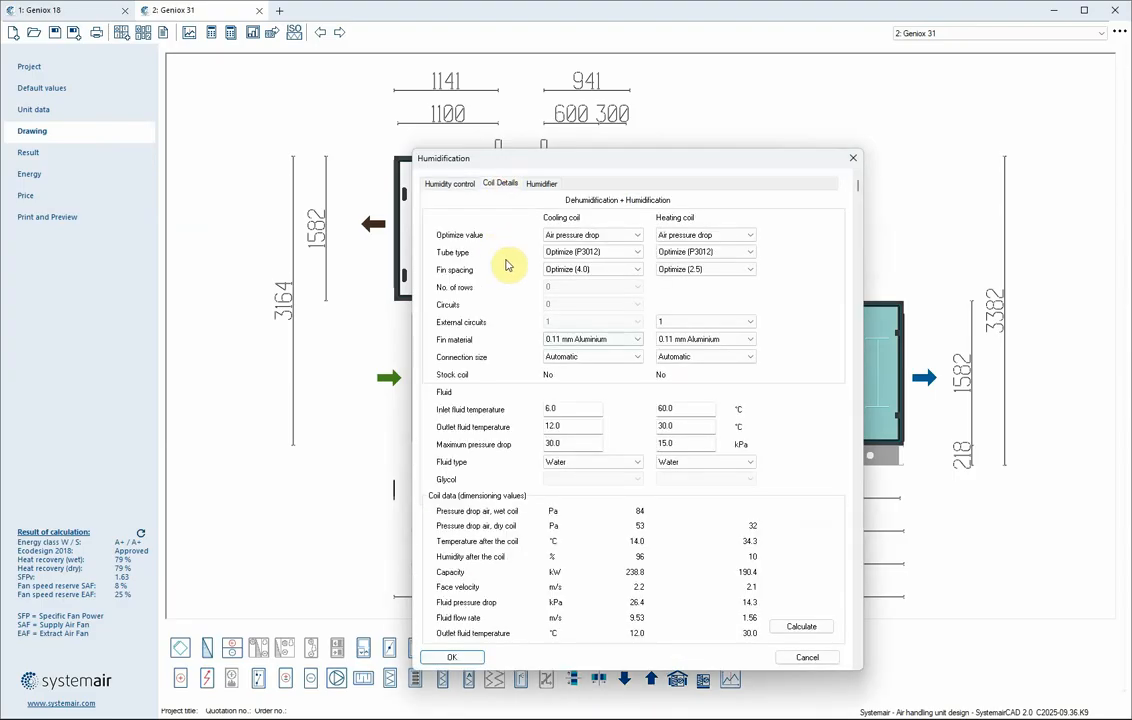
pyautogui.doubleClick(568, 443)
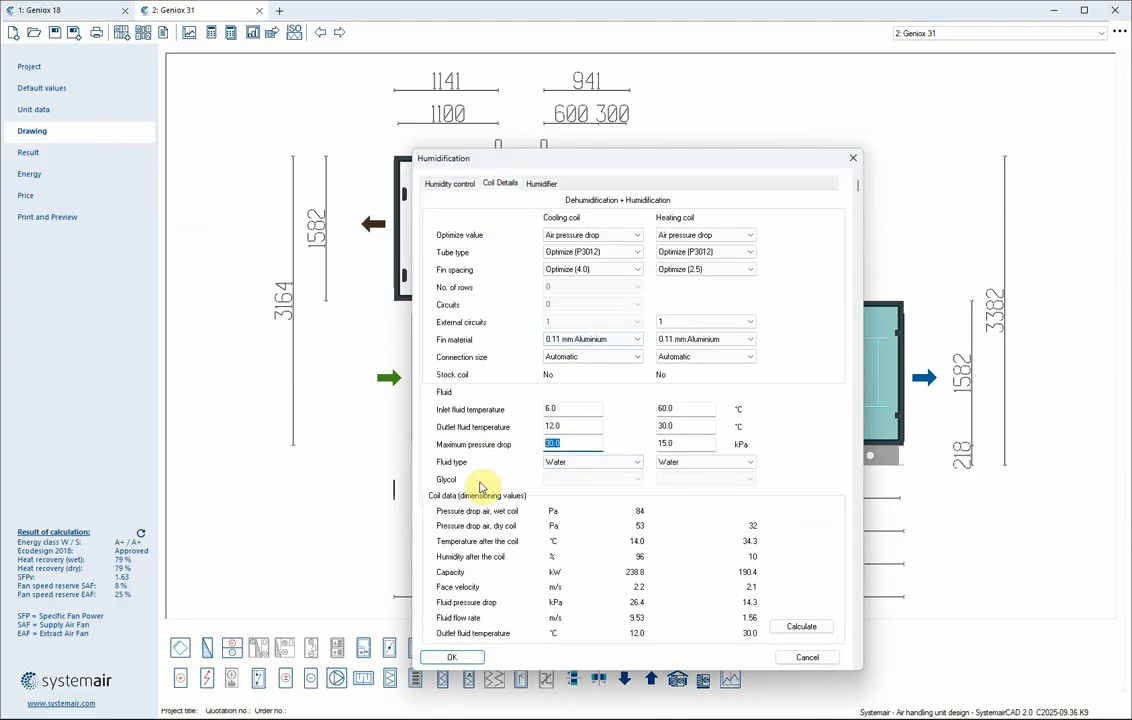
pyautogui.write('75')
pyautogui.click(453, 657)
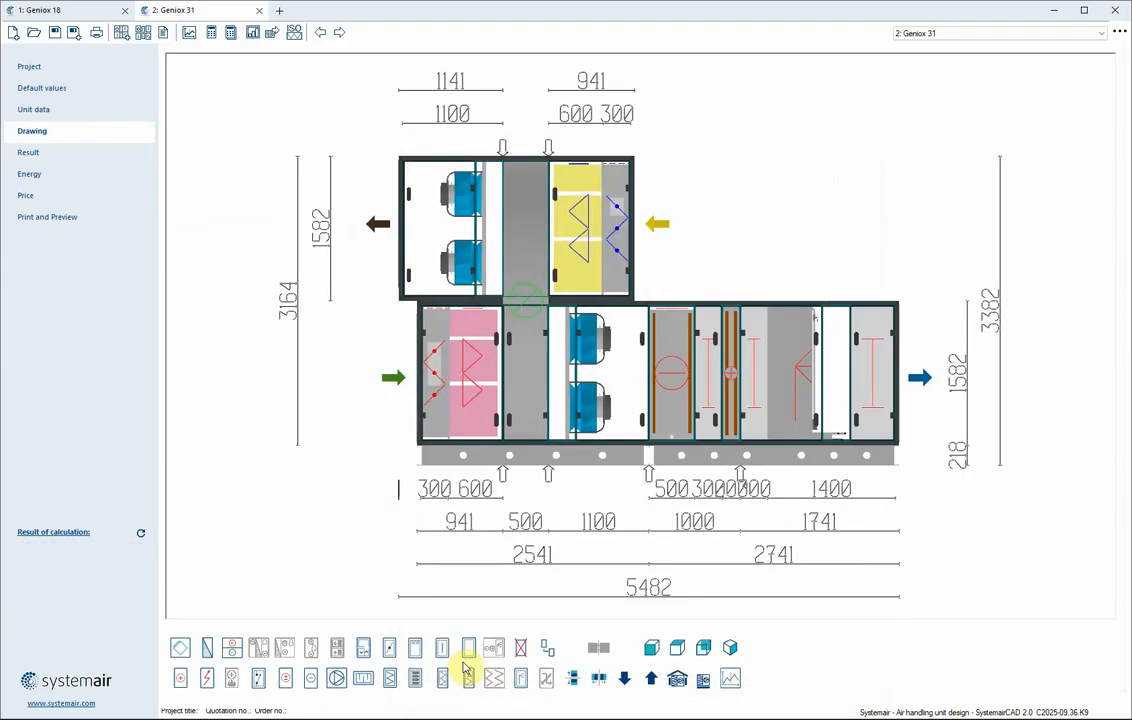
# Check the recalculated unit results and generate a print preview of the Geniox 31 unit's technical specification
pyautogui.click(55, 151)
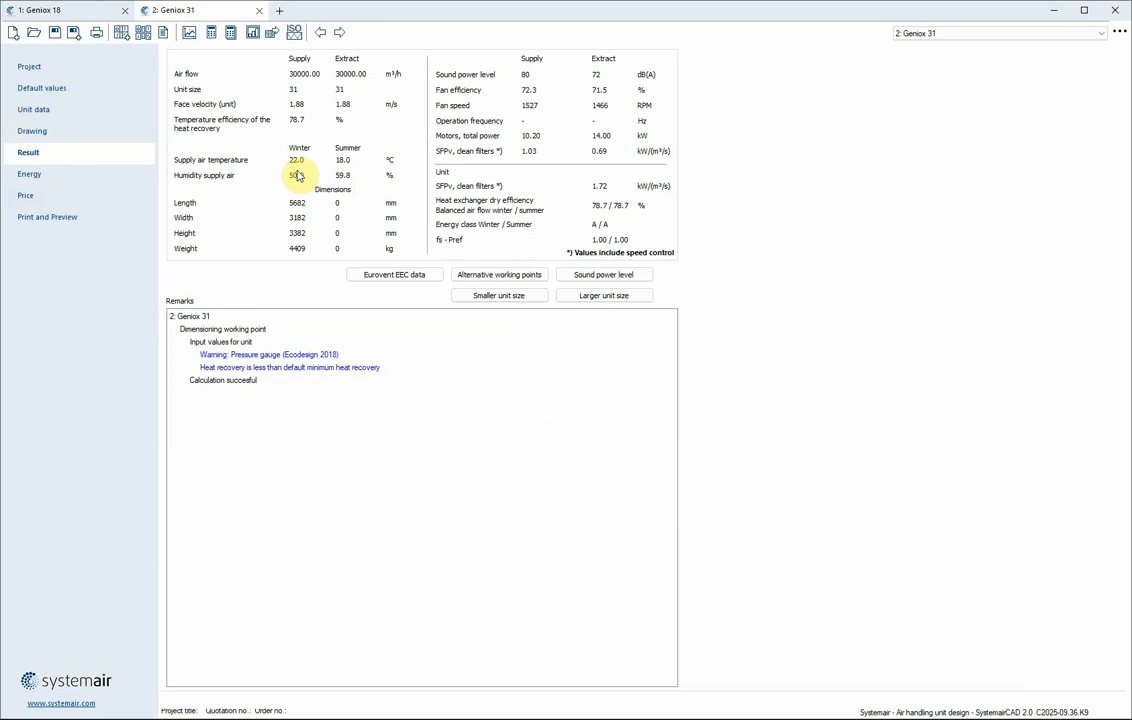
pyautogui.click(50, 217)
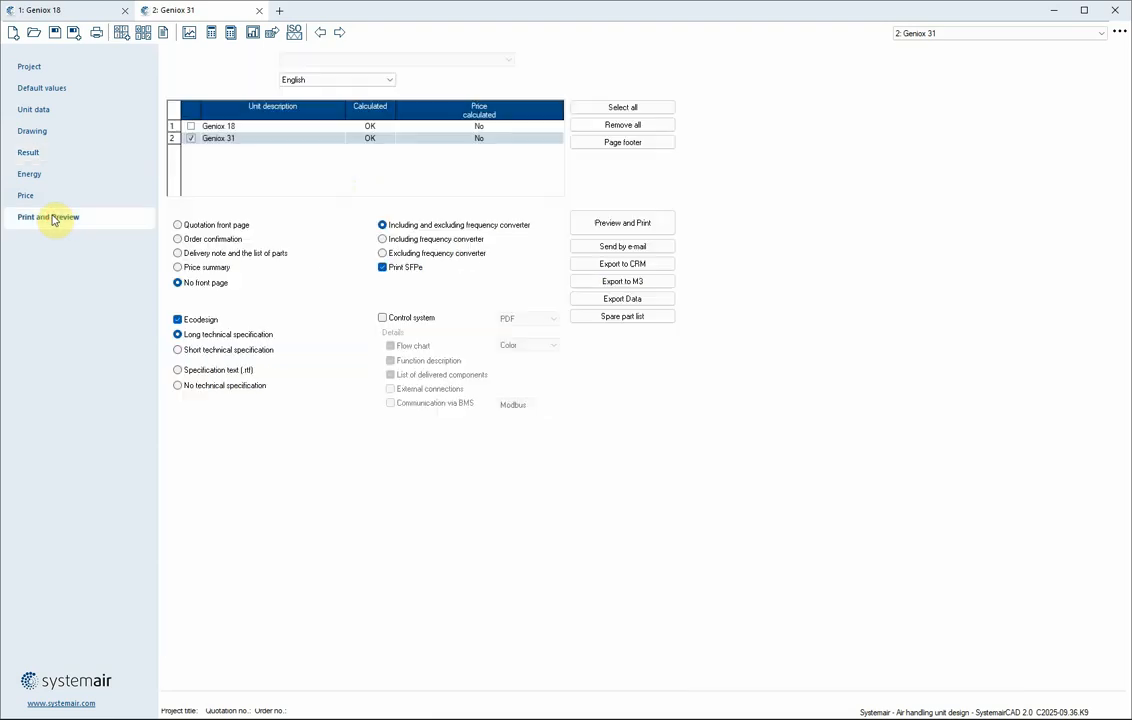
pyautogui.click(618, 224)
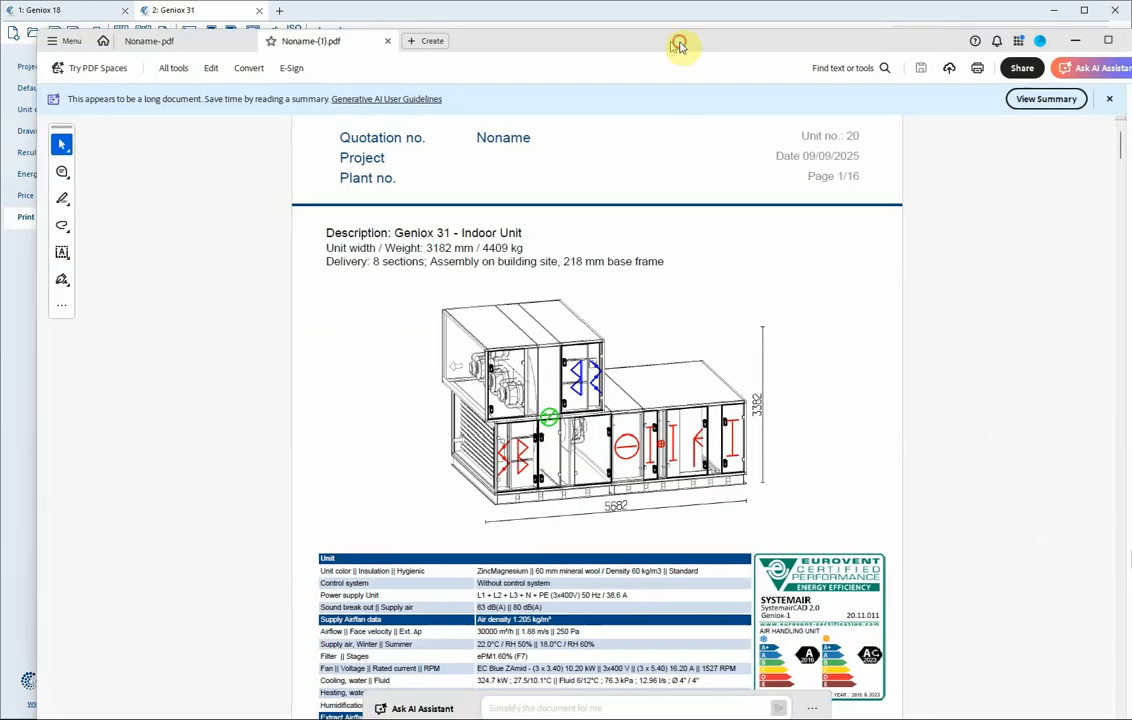
# Scroll through the generated PDF to examine the cooling coil, heating coil and humidifier data sheets
pyautogui.moveTo(677, 43); pyautogui.dragTo(646, 27)
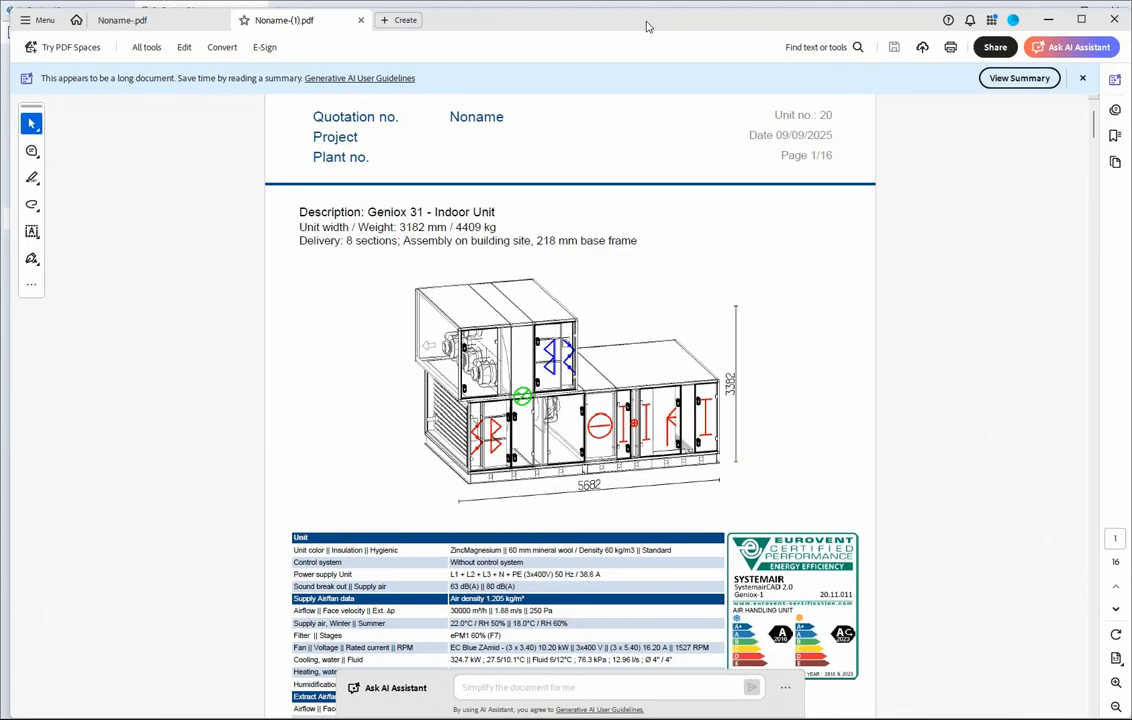
pyautogui.moveTo(1098, 130); pyautogui.dragTo(1076, 440)
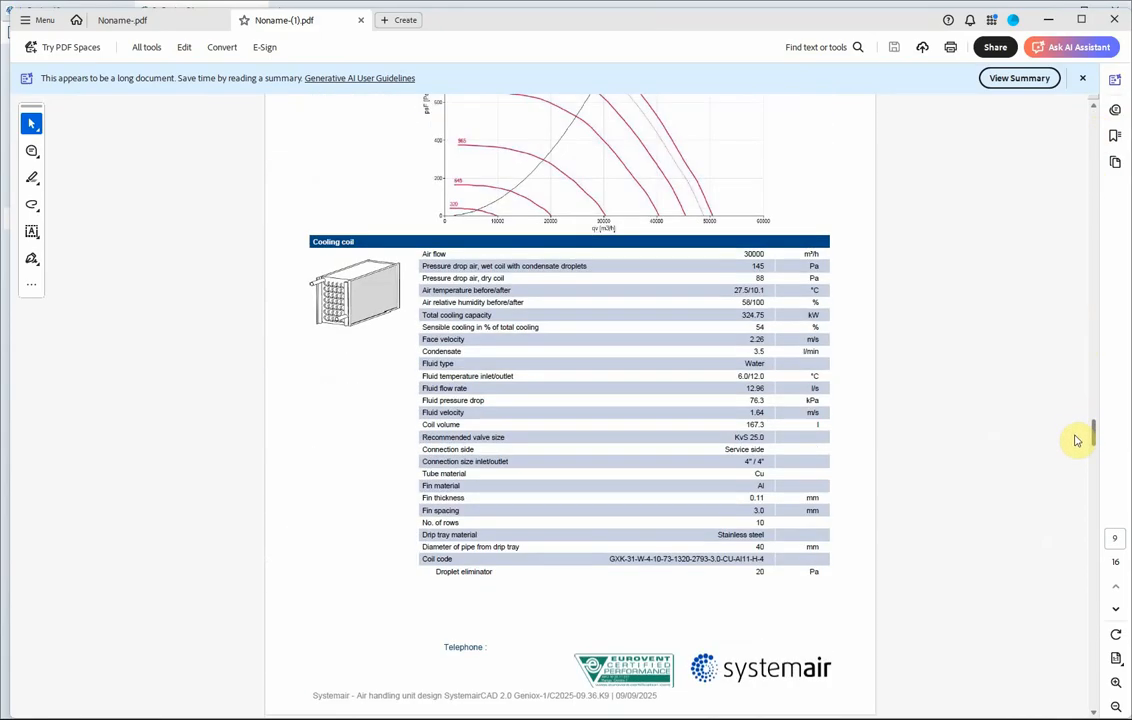
pyautogui.keyDown('ctrl'); pyautogui.scroll(2, 833, 483); pyautogui.keyUp('ctrl')
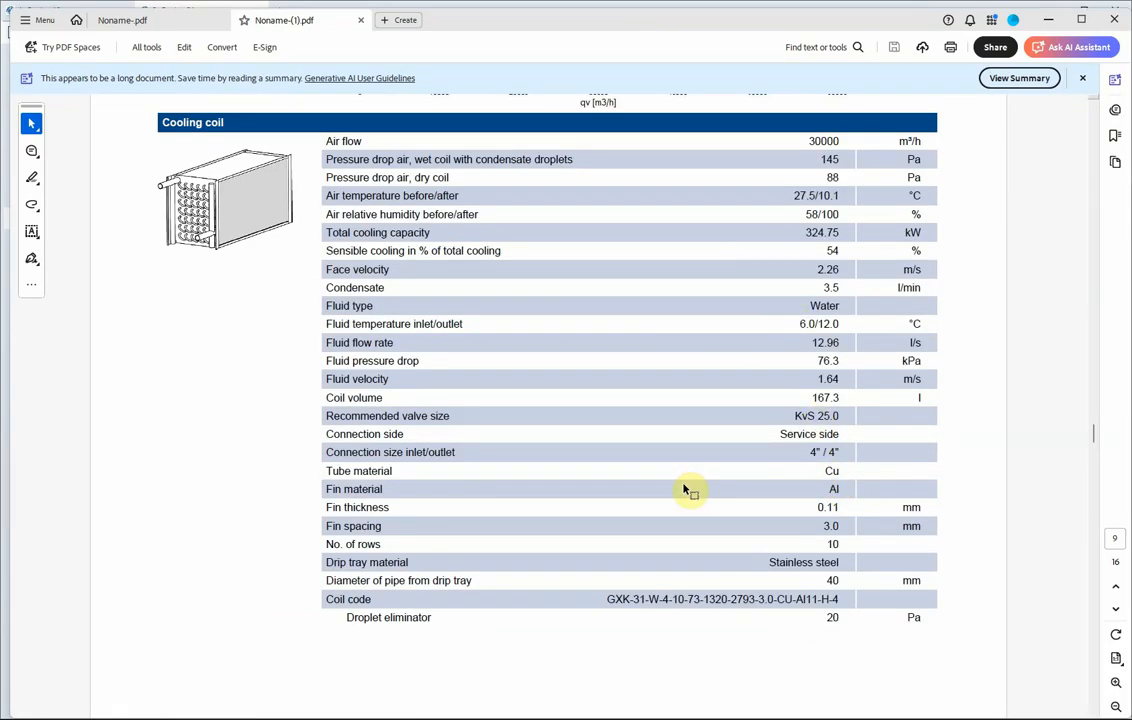
pyautogui.scroll(-4, 683, 487)
pyautogui.scroll(-8, 683, 487)
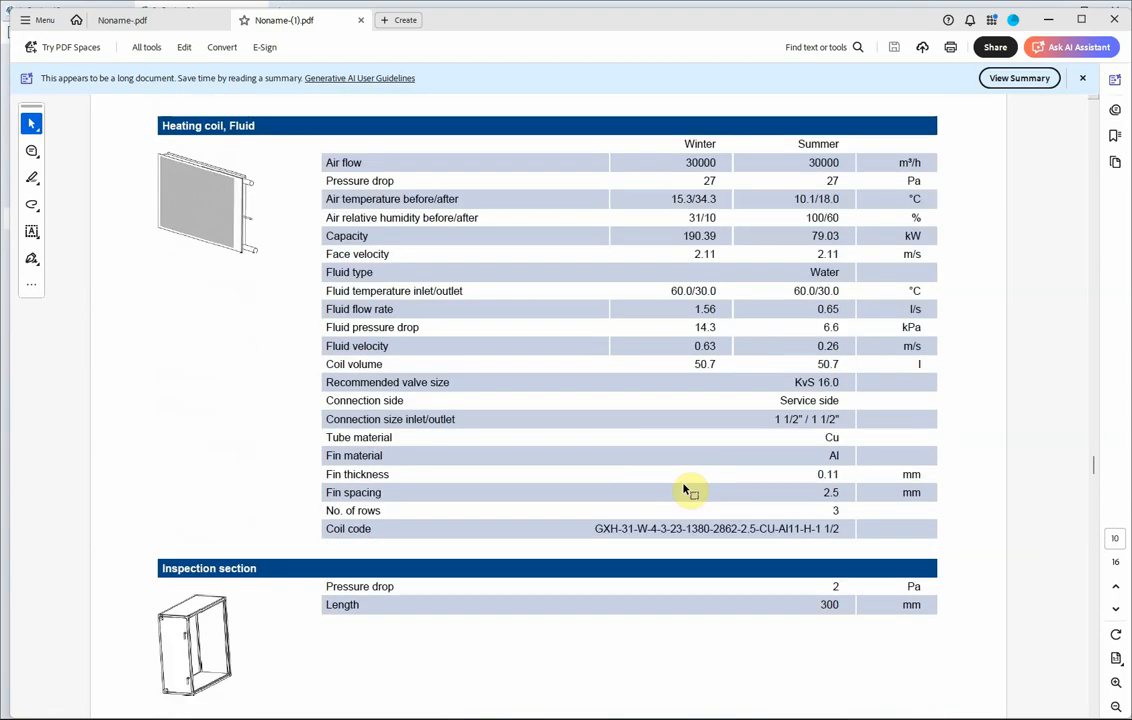
pyautogui.scroll(-10, 684, 488)
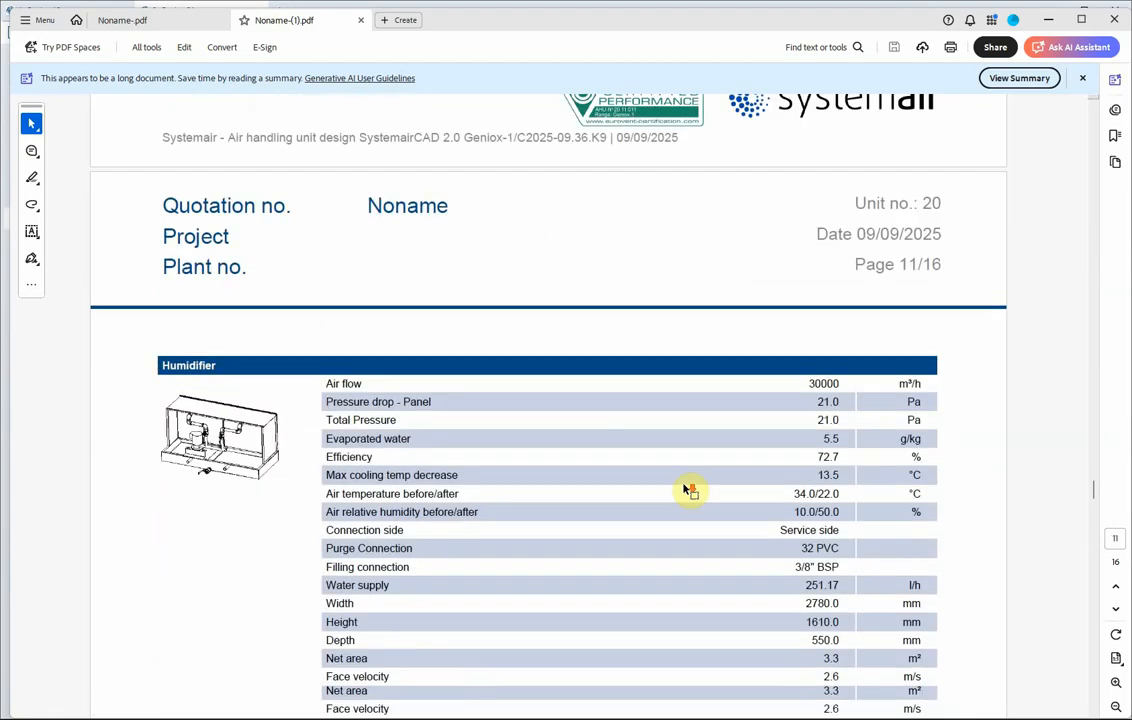
pyautogui.scroll(-3, 684, 488)
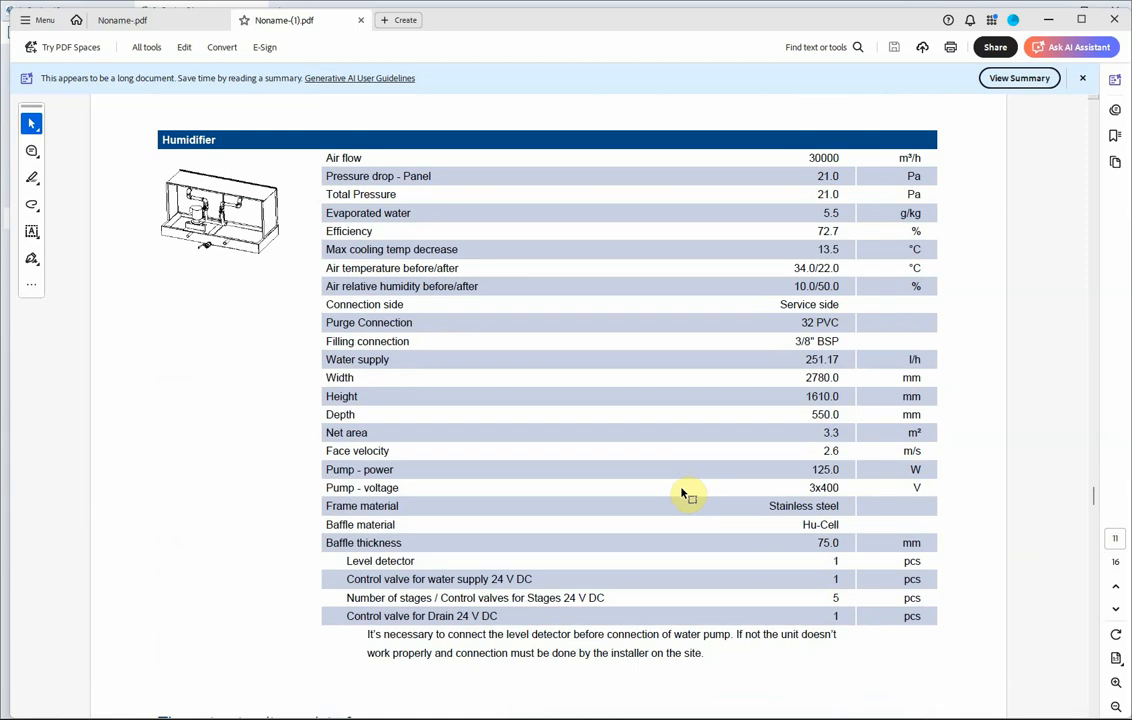